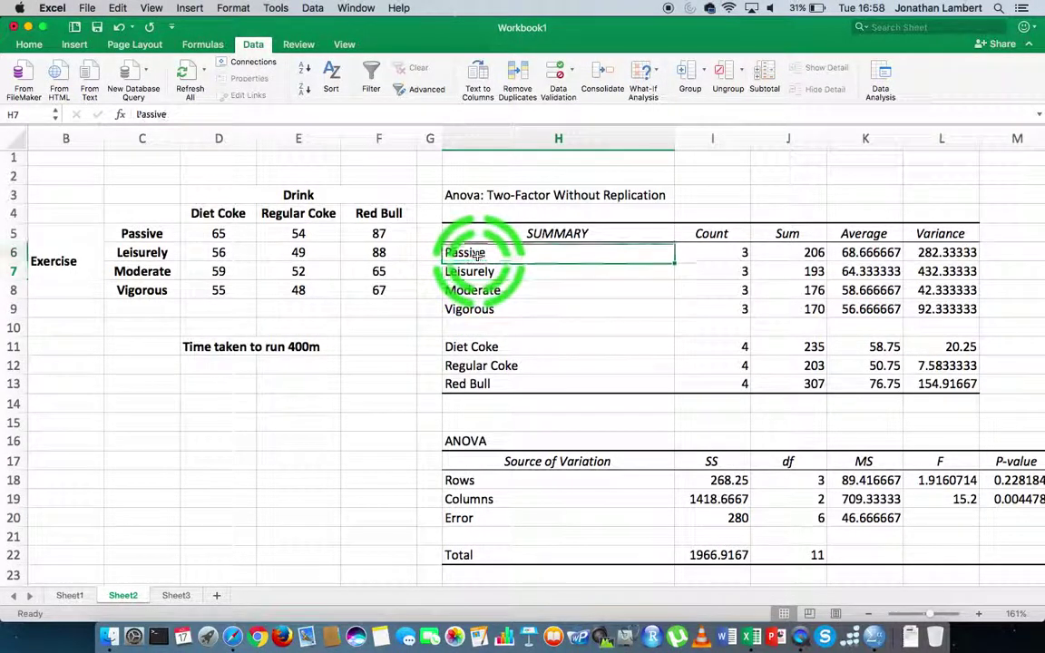
Step: Examine the exercise levels in the ANOVA summary and check their Count values against the drink times in the data table
{"action": "left_click", "coordinate": [476, 272]}
{"action": "left_click", "coordinate": [478, 290]}
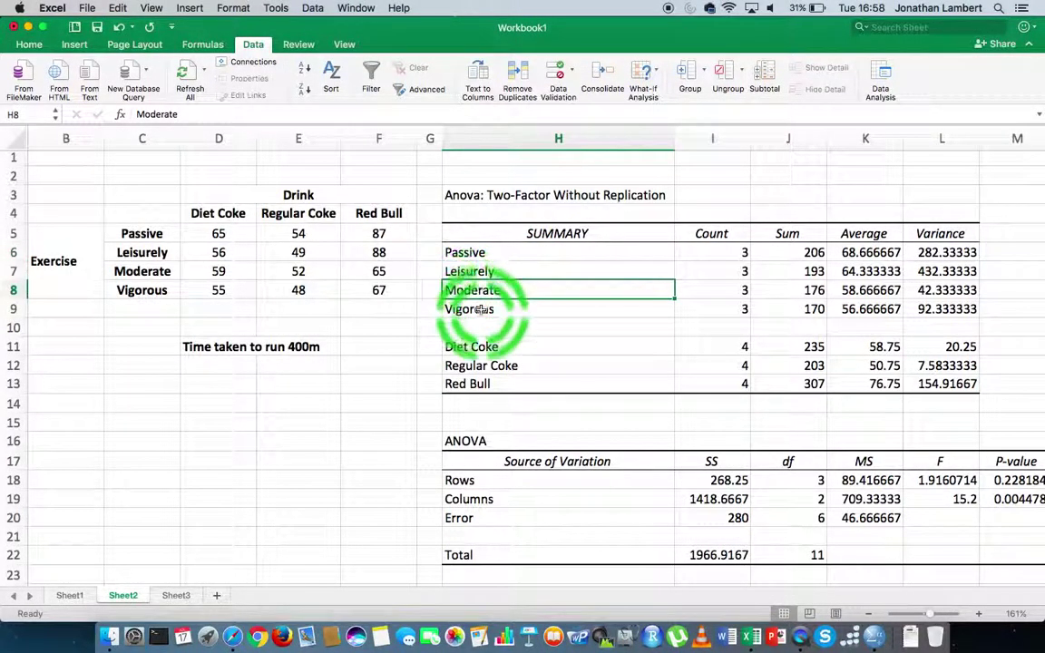
{"action": "left_click", "coordinate": [481, 310]}
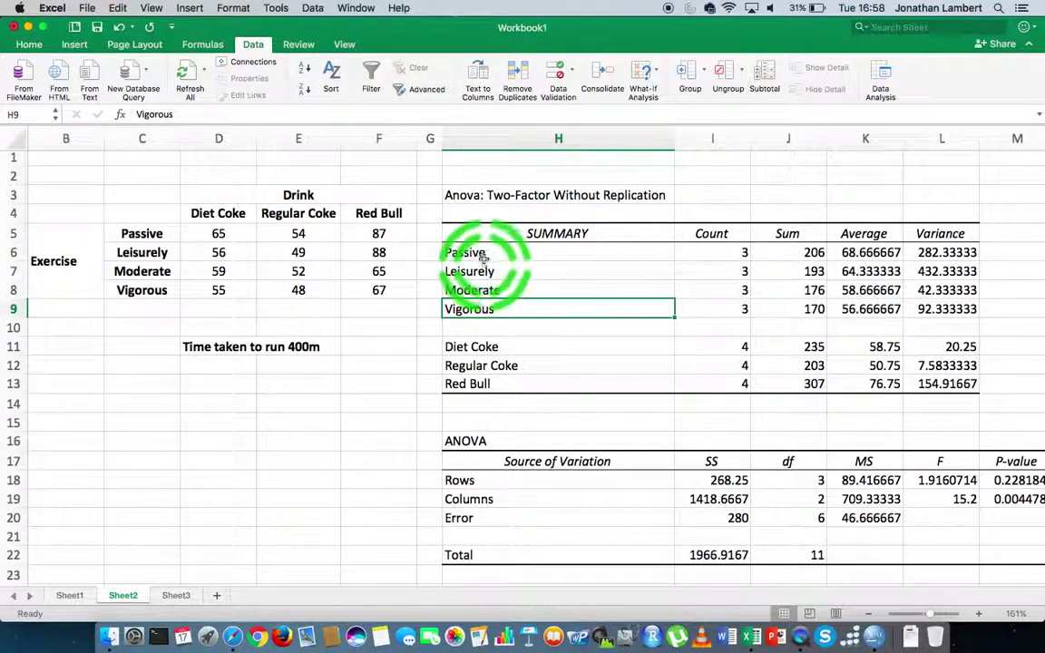
{"action": "left_click", "coordinate": [707, 251]}
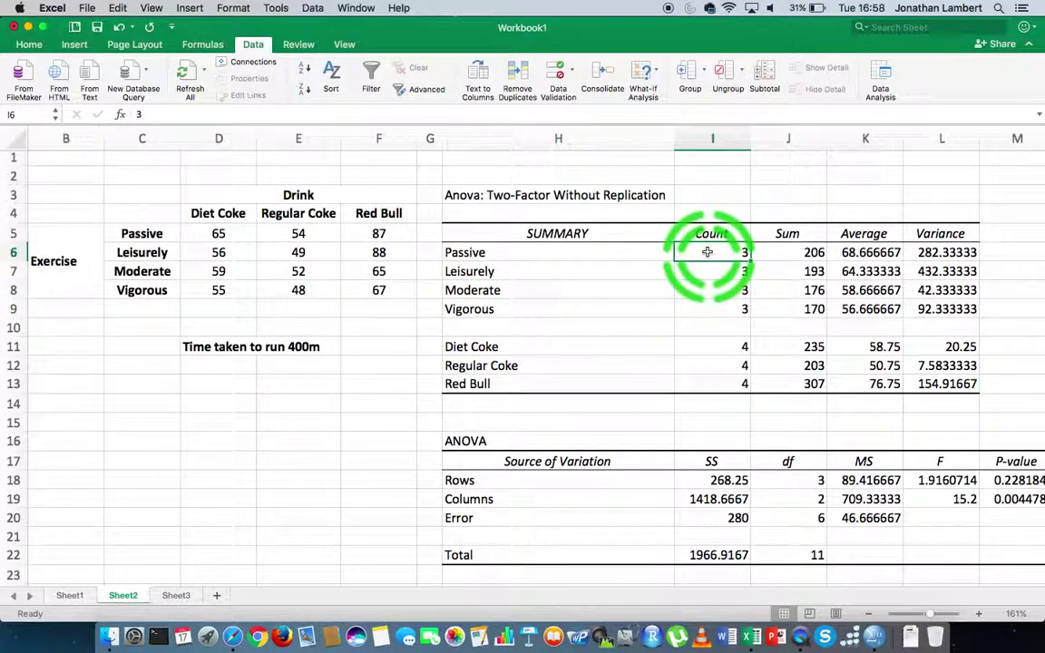
{"action": "left_click", "coordinate": [229, 236]}
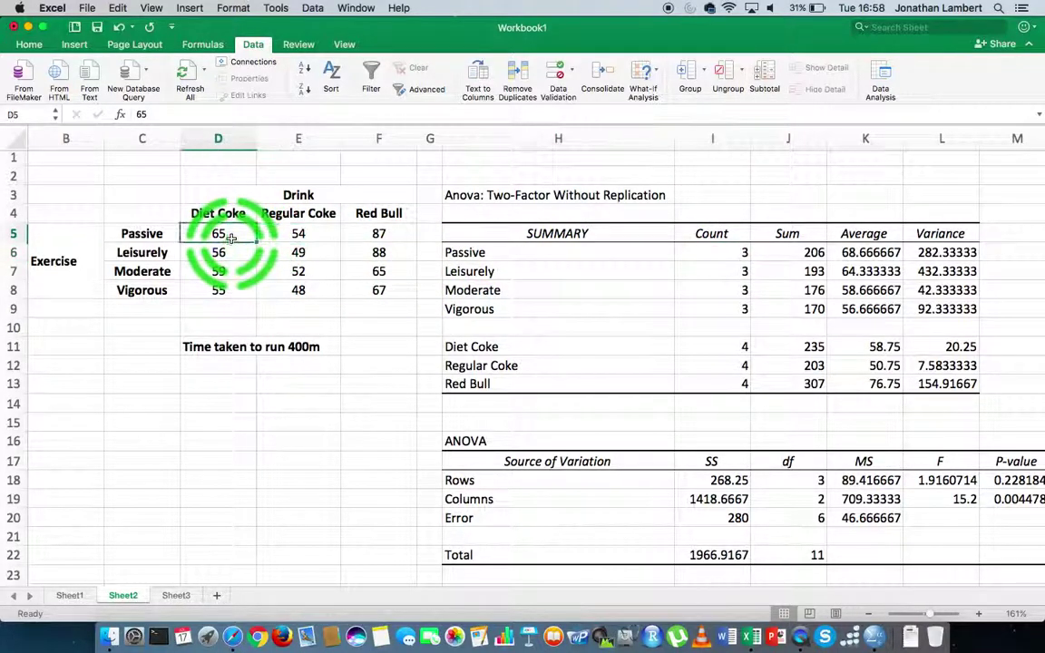
{"action": "left_click", "coordinate": [314, 234]}
{"action": "left_click", "coordinate": [359, 233]}
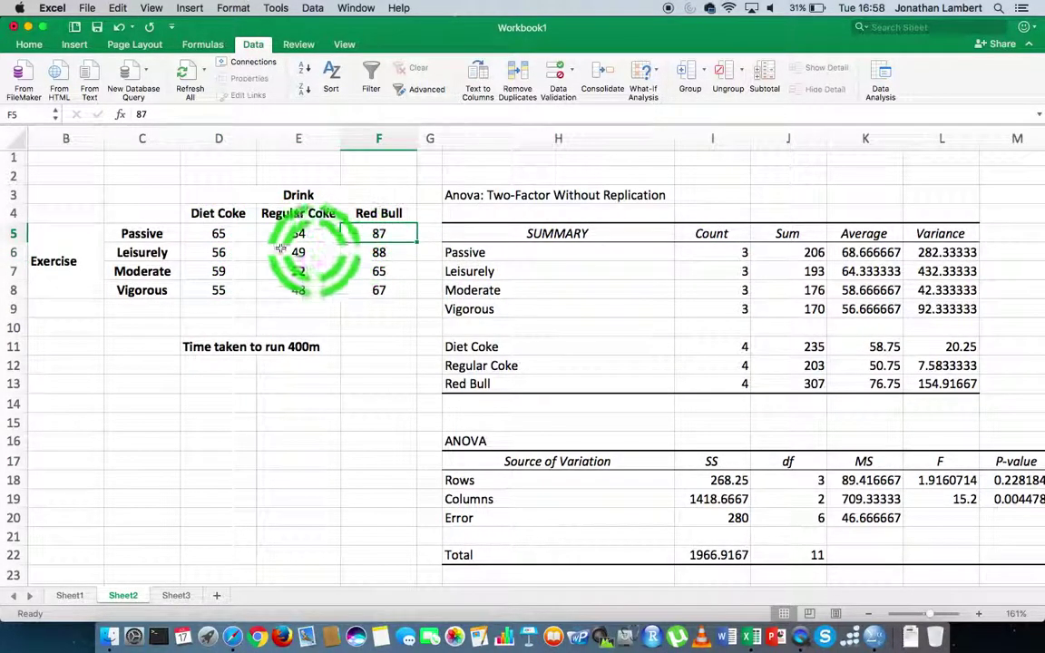
{"action": "left_click", "coordinate": [217, 253]}
{"action": "left_click", "coordinate": [295, 254]}
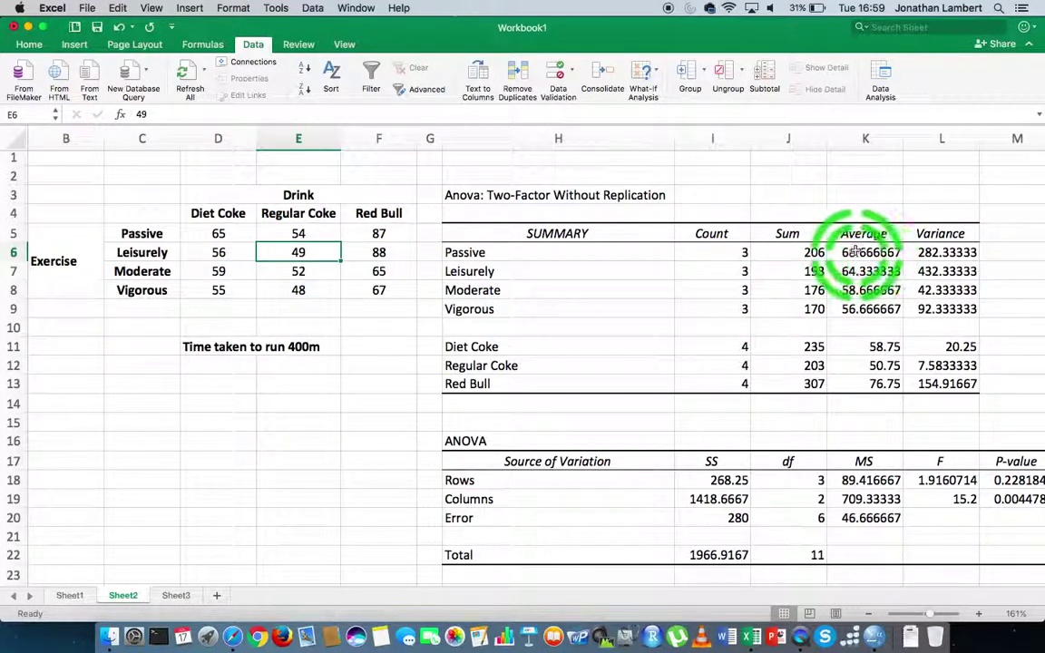
Step: Compare the average 400 m times of the Passive, Leisurely and Vigorous exercise levels in the summary
{"action": "left_click", "coordinate": [857, 253]}
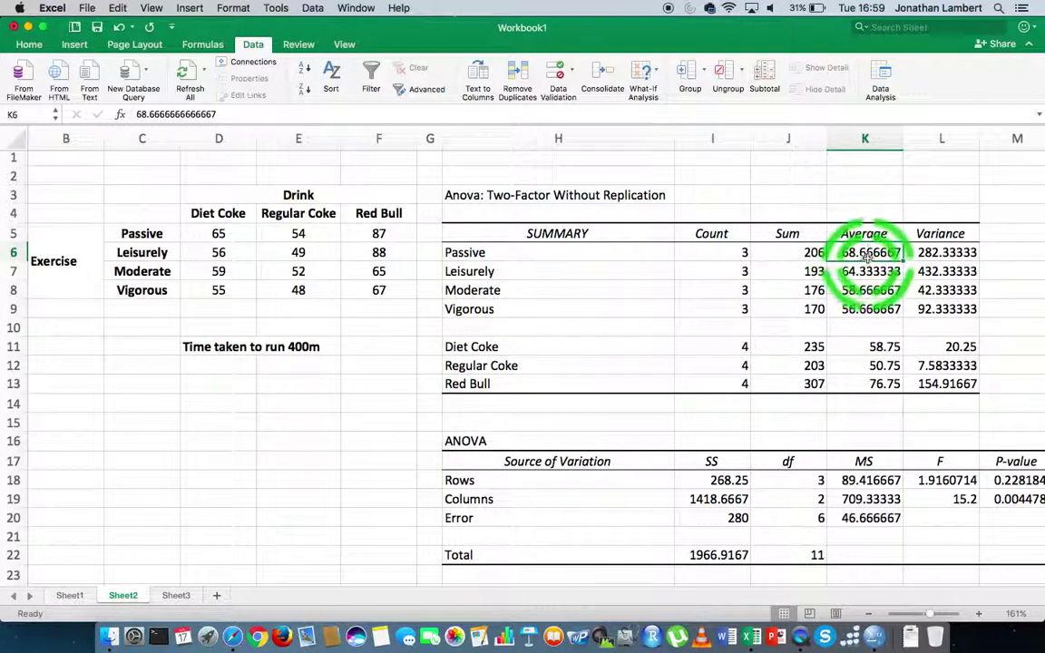
{"action": "left_click", "coordinate": [529, 272]}
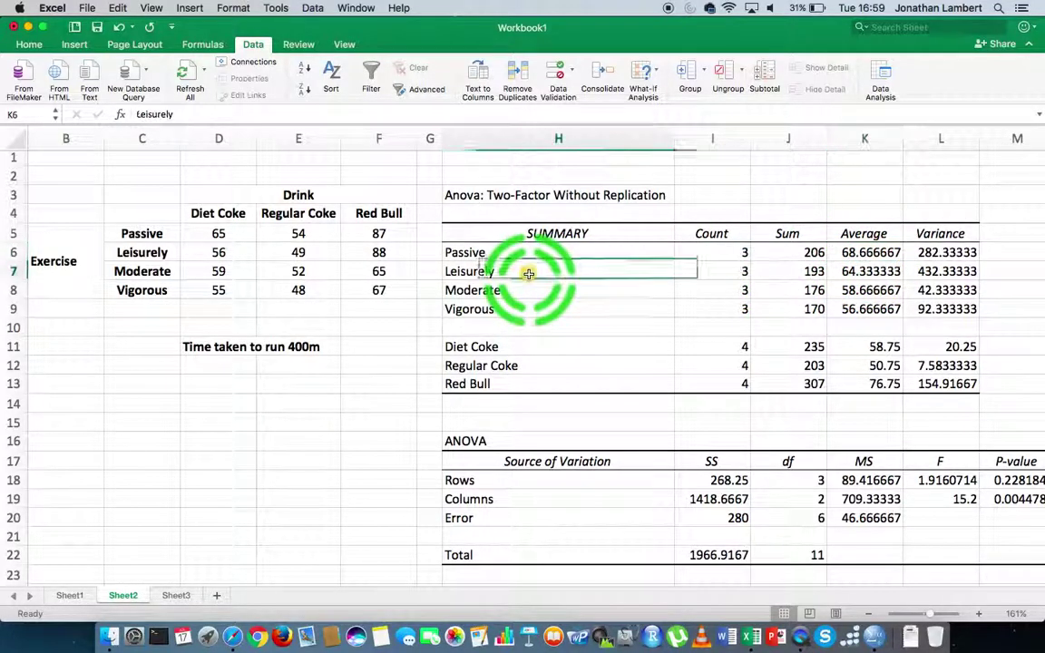
{"action": "left_click", "coordinate": [850, 277]}
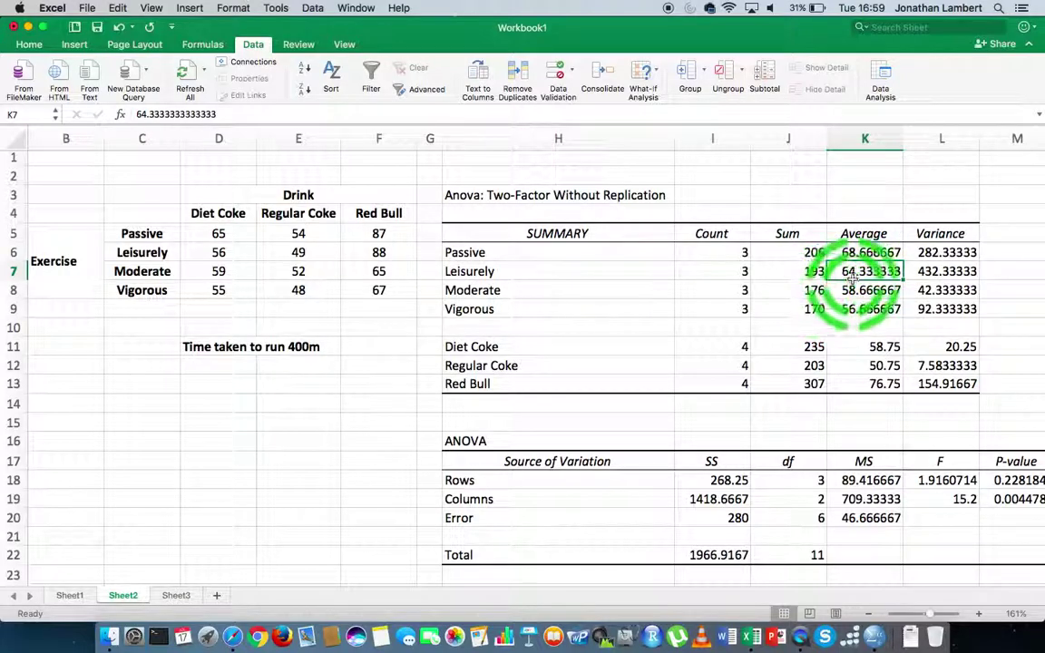
{"action": "left_click", "coordinate": [506, 311]}
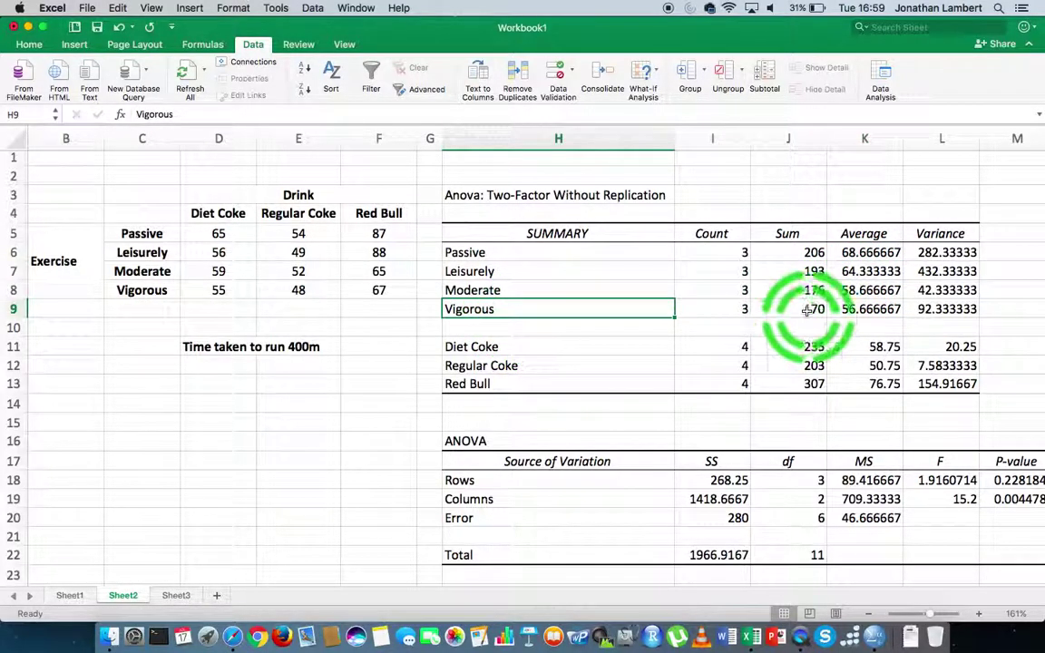
{"action": "left_click", "coordinate": [858, 310]}
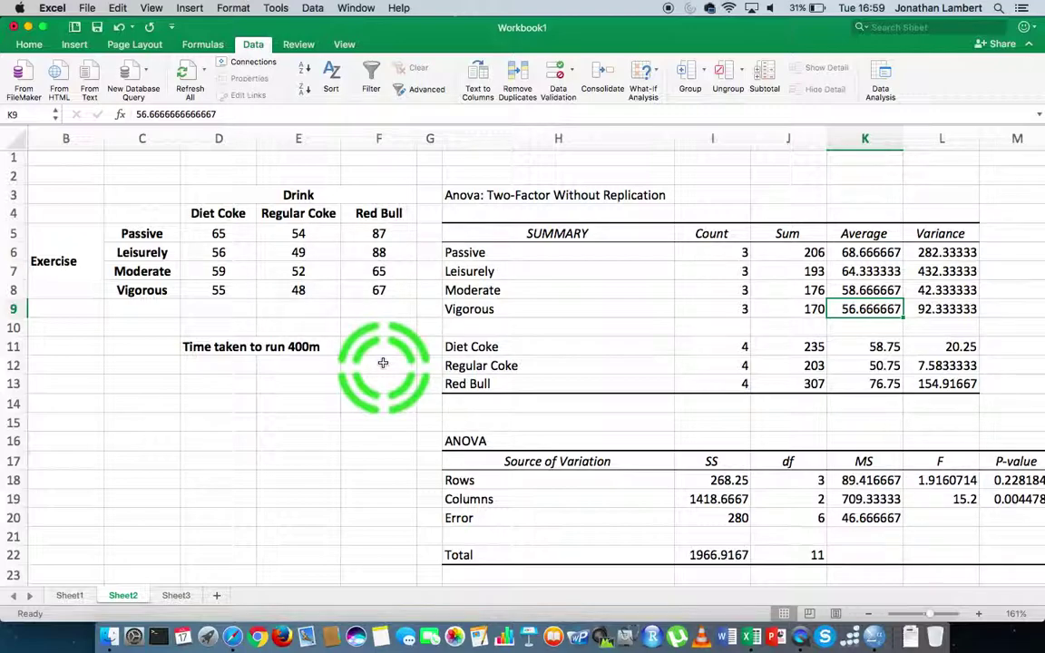
Step: Review the three drink groups in the summary and check the Diet Coke count against its column in the data table
{"action": "left_click", "coordinate": [460, 346]}
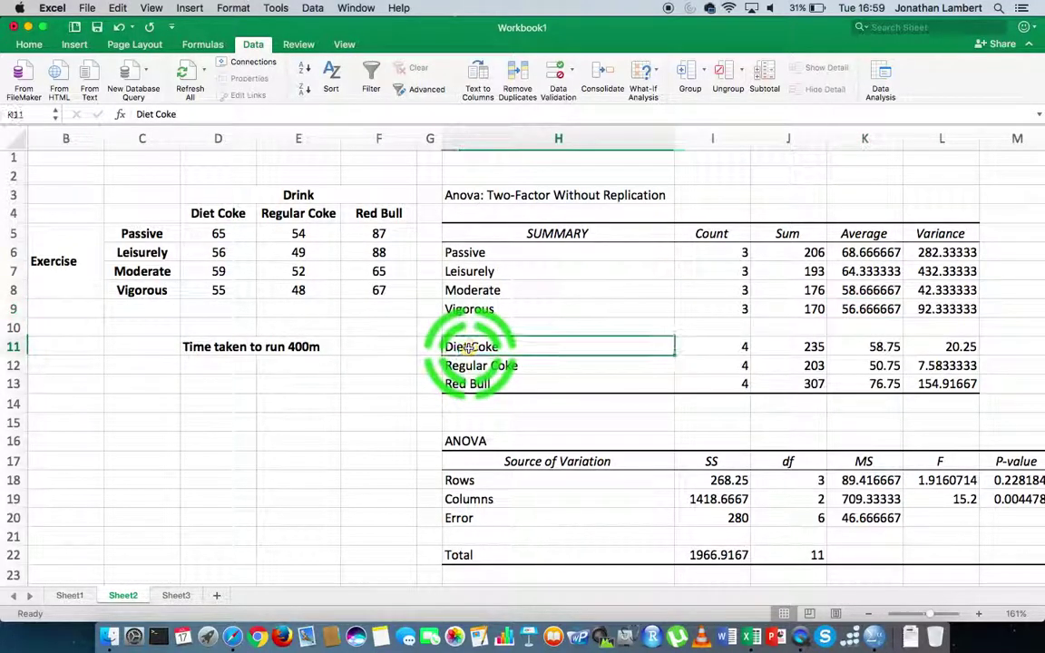
{"action": "left_click", "coordinate": [472, 363]}
{"action": "left_click", "coordinate": [486, 382]}
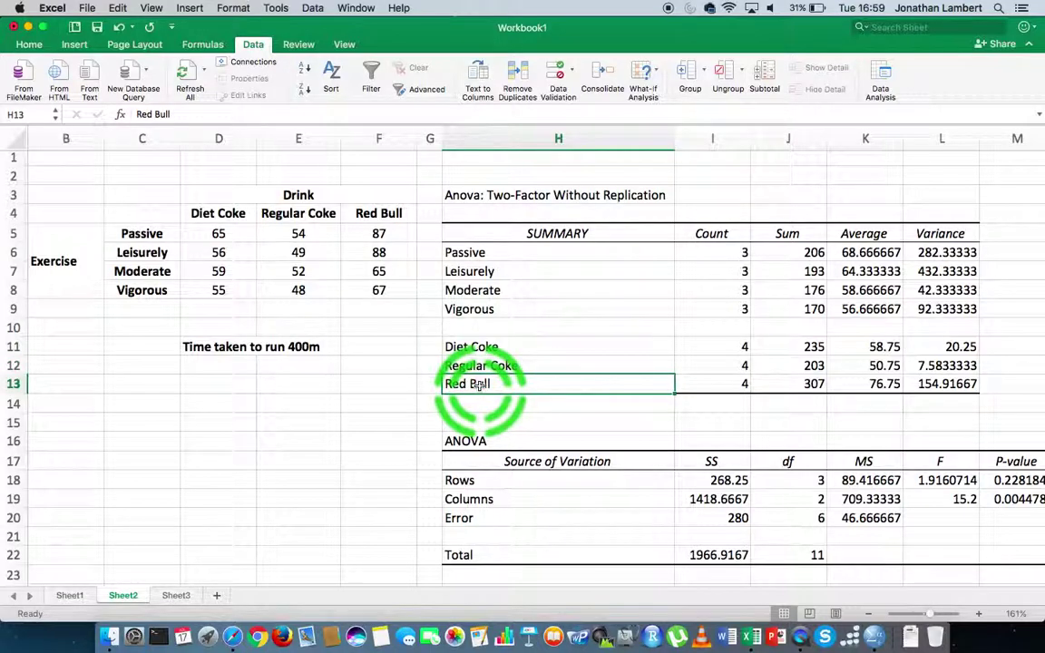
{"action": "left_click", "coordinate": [716, 342]}
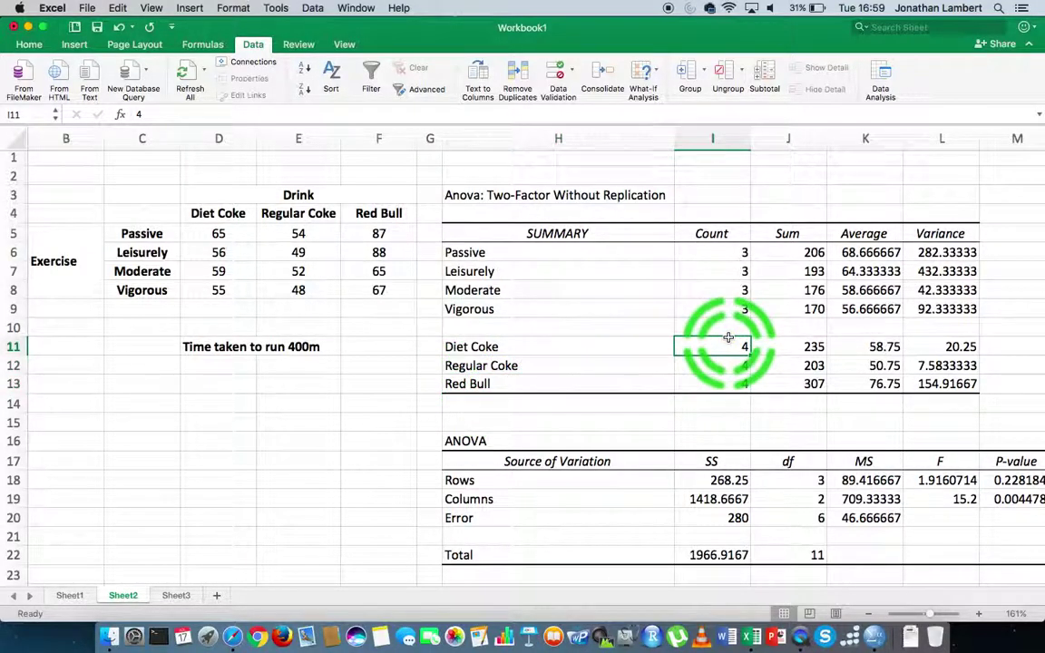
{"action": "left_click", "coordinate": [220, 233]}
{"action": "left_click", "coordinate": [220, 252]}
{"action": "left_click", "coordinate": [221, 271]}
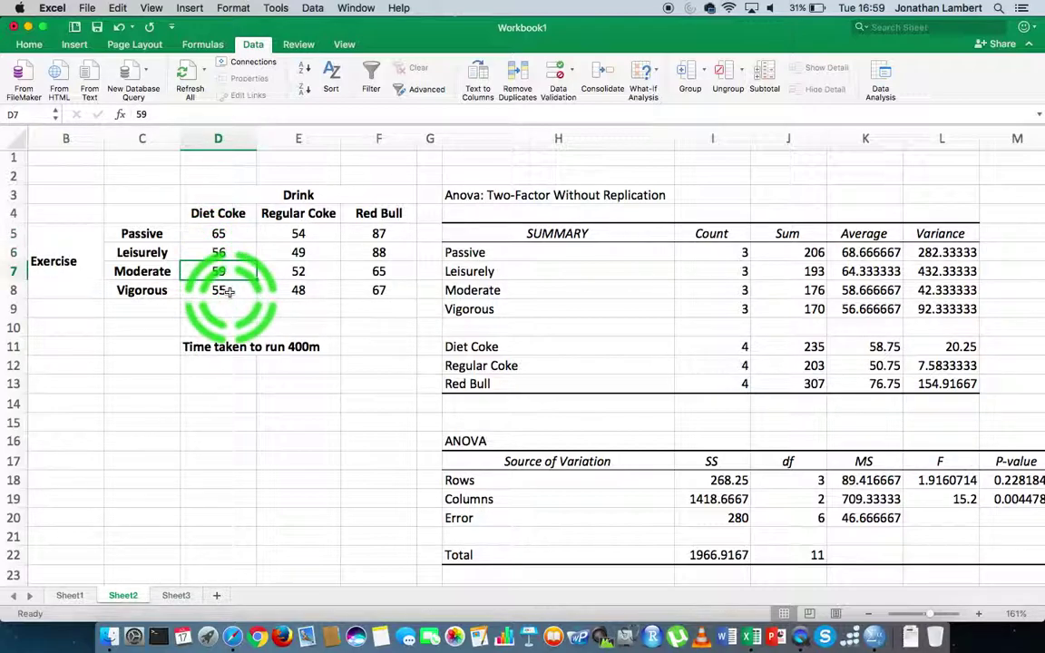
{"action": "left_click", "coordinate": [226, 290]}
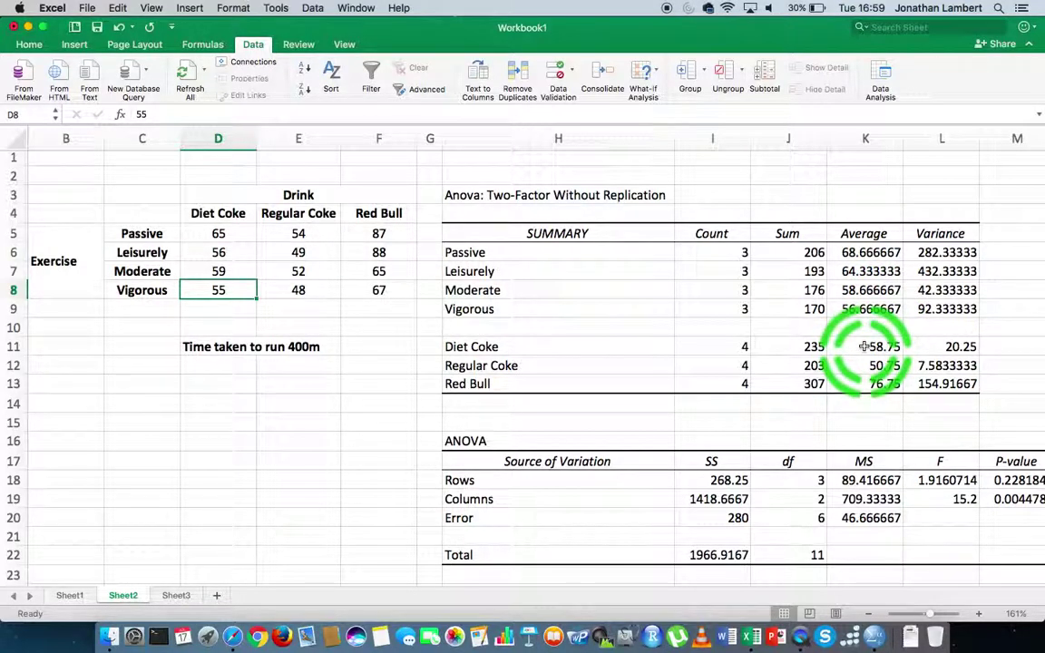
Step: Compare the average 400 m times of Diet Coke, Regular Coke and Red Bull in the summary
{"action": "left_click", "coordinate": [554, 350]}
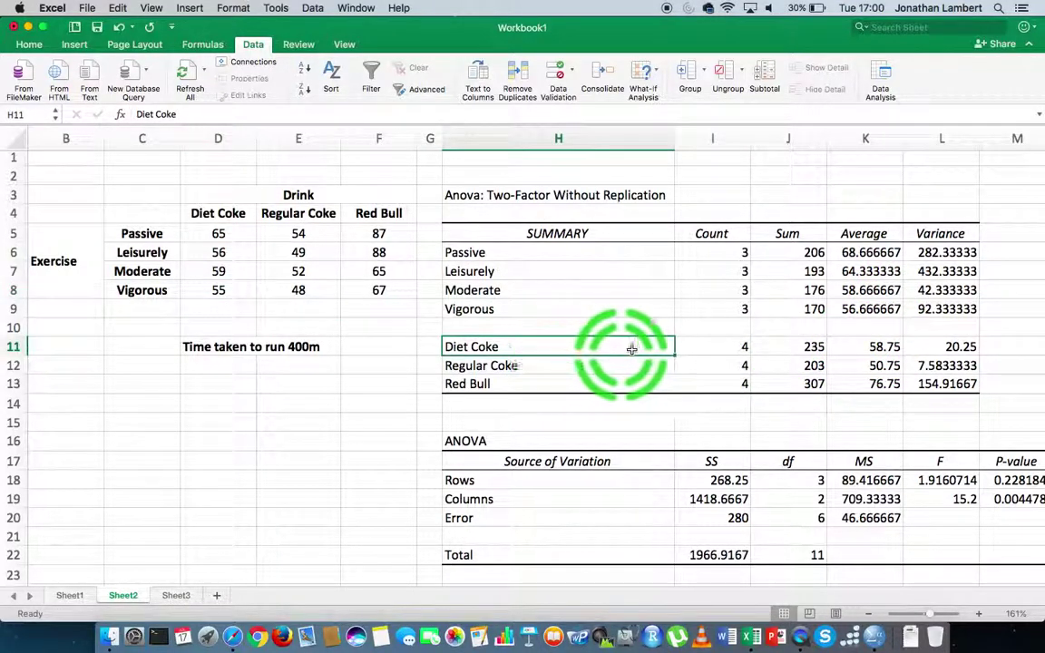
{"action": "left_click", "coordinate": [877, 346]}
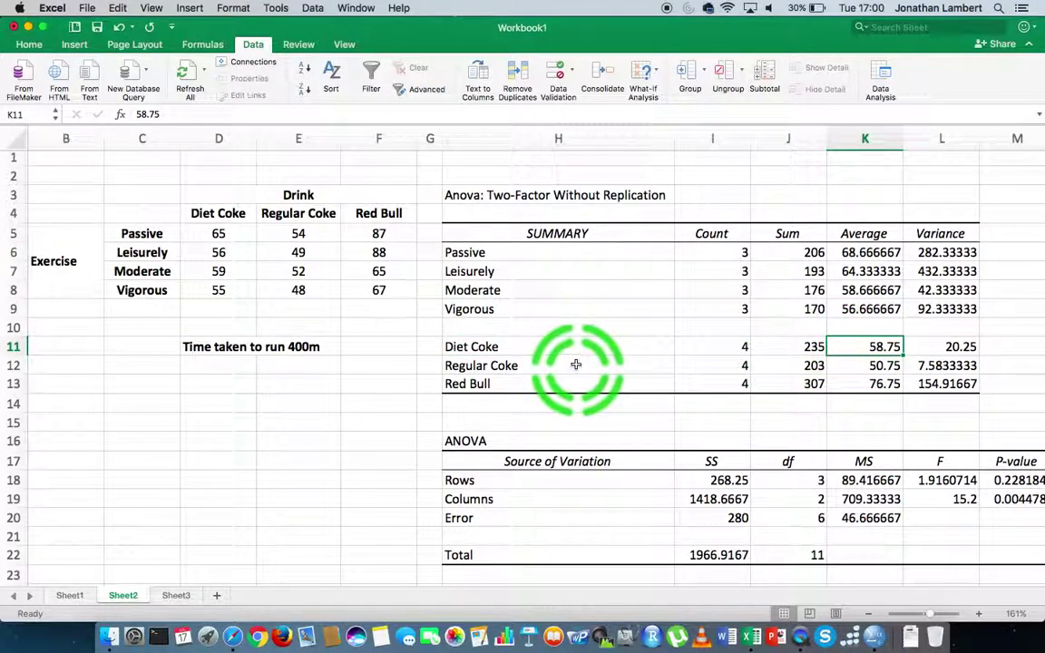
{"action": "left_click", "coordinate": [669, 366]}
{"action": "left_click", "coordinate": [873, 367]}
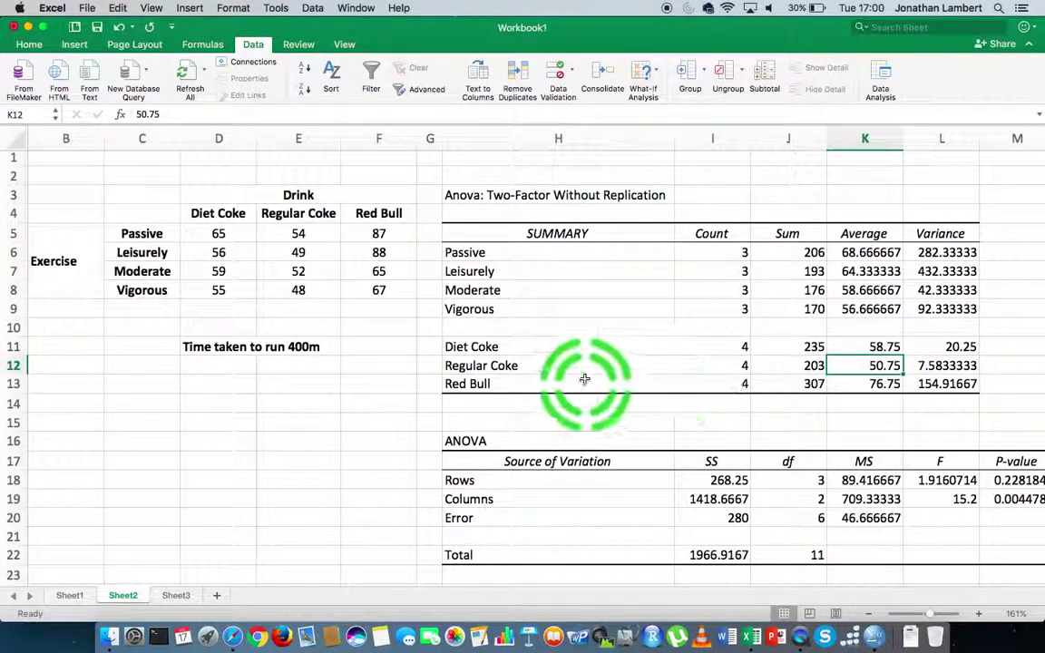
{"action": "left_click", "coordinate": [583, 379]}
{"action": "left_click", "coordinate": [859, 387]}
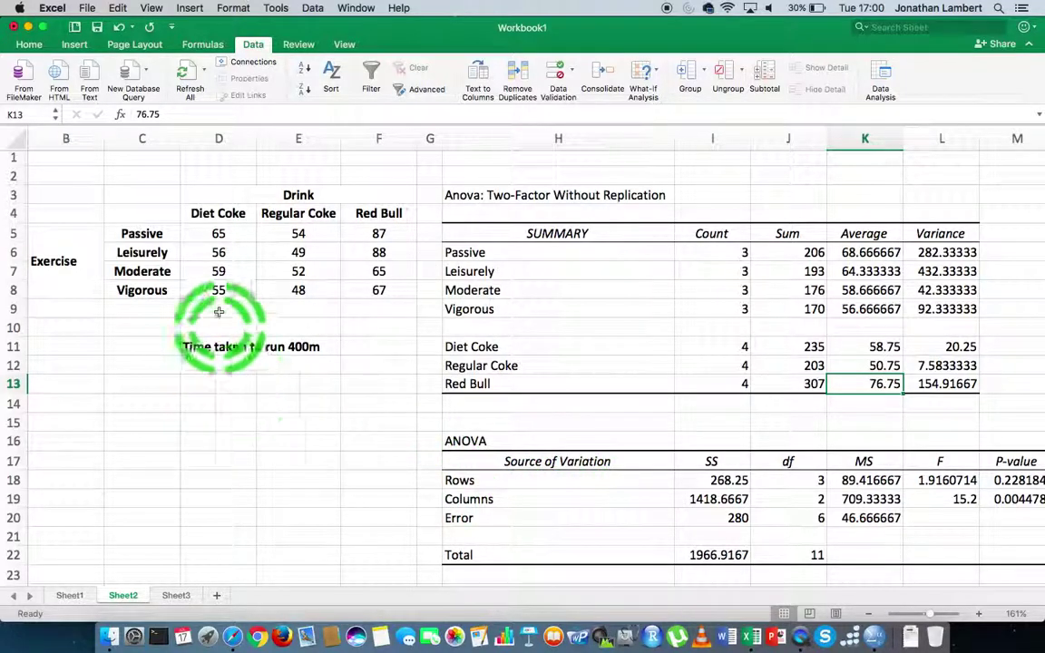
Step: Match the Rows and Columns sources of variation in the ANOVA table to the Exercise and Drink factors of the data
{"action": "left_click", "coordinate": [486, 200]}
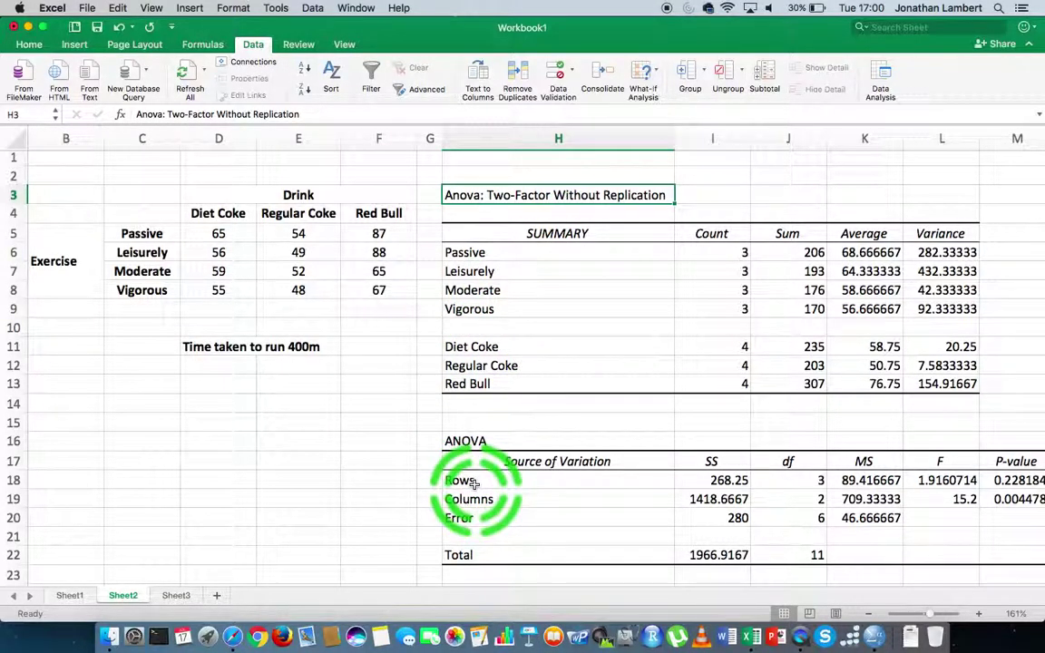
{"action": "left_click_drag", "start_coordinate": [473, 484], "coordinate": [477, 501]}
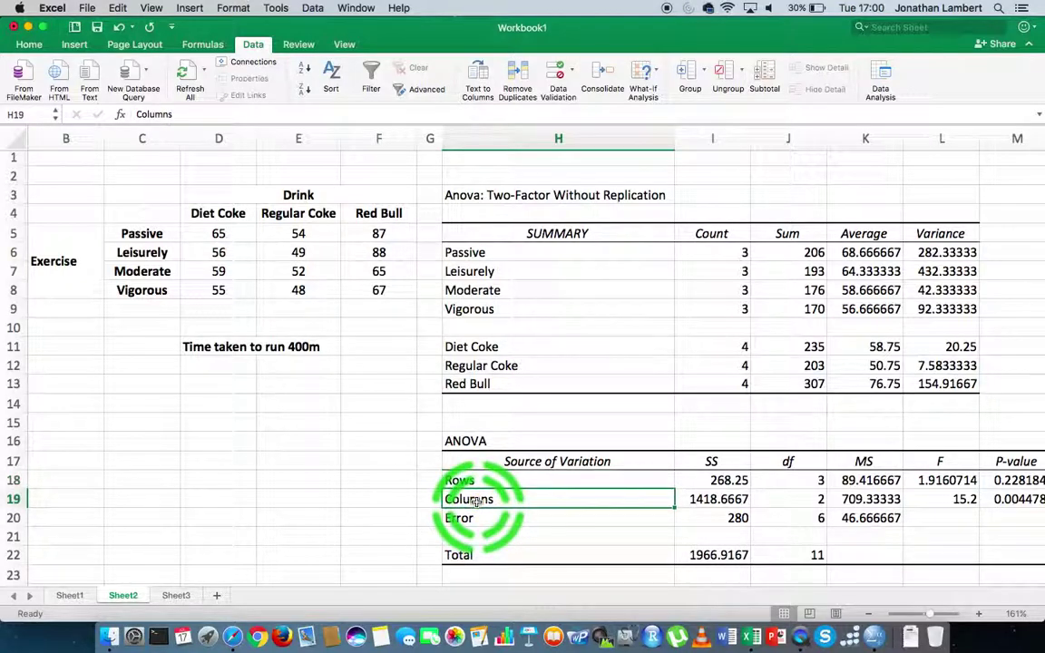
{"action": "left_click", "coordinate": [464, 481]}
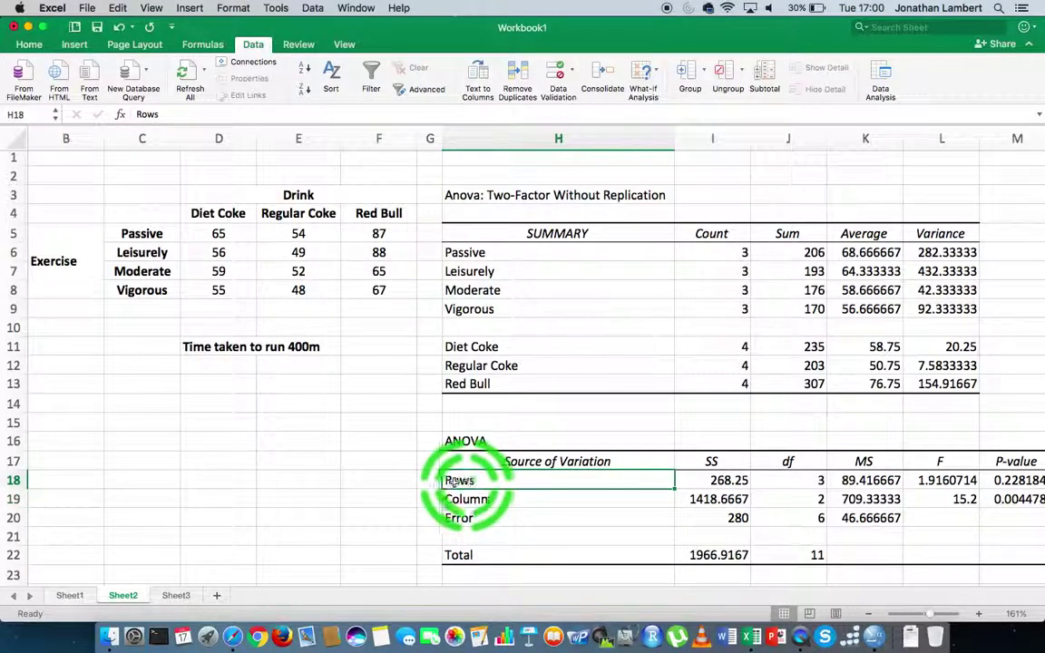
{"action": "left_click", "coordinate": [56, 260]}
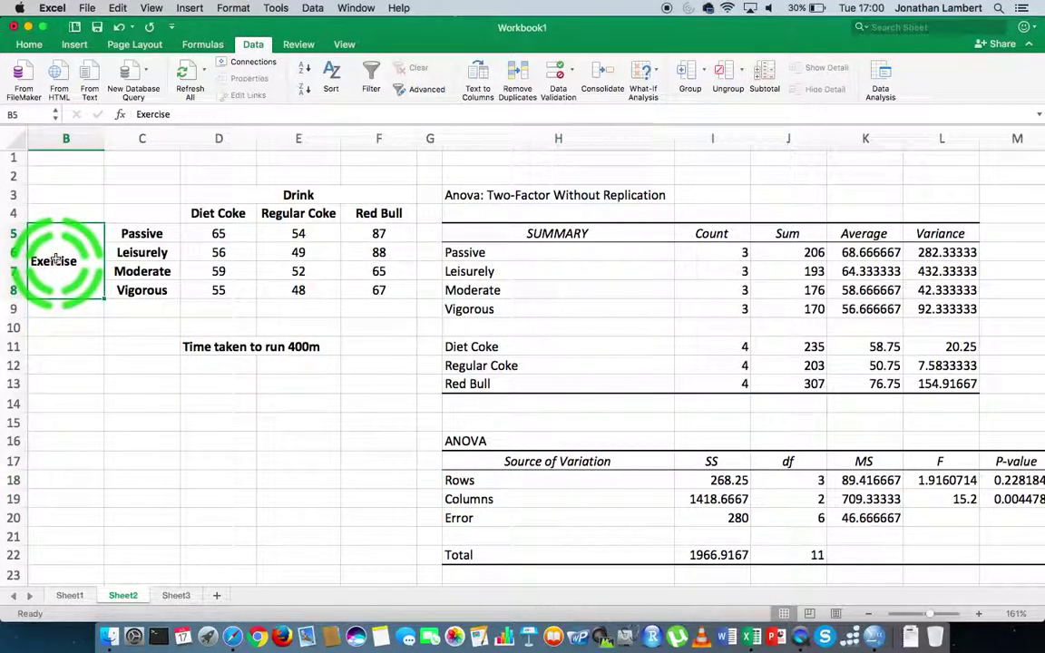
{"action": "left_click", "coordinate": [459, 497]}
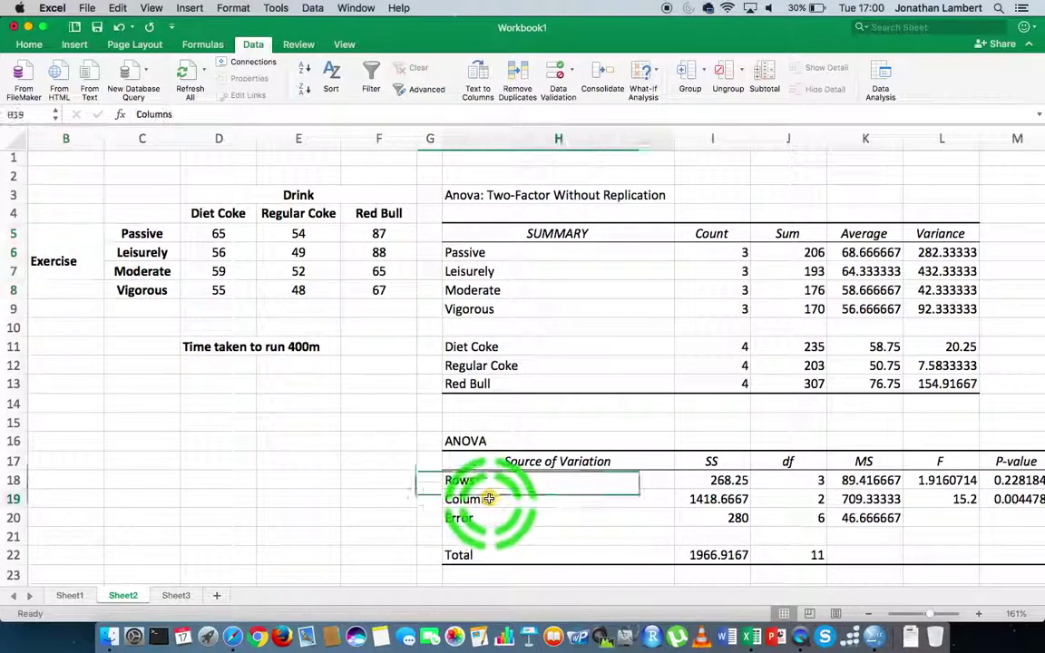
{"action": "left_click", "coordinate": [301, 196]}
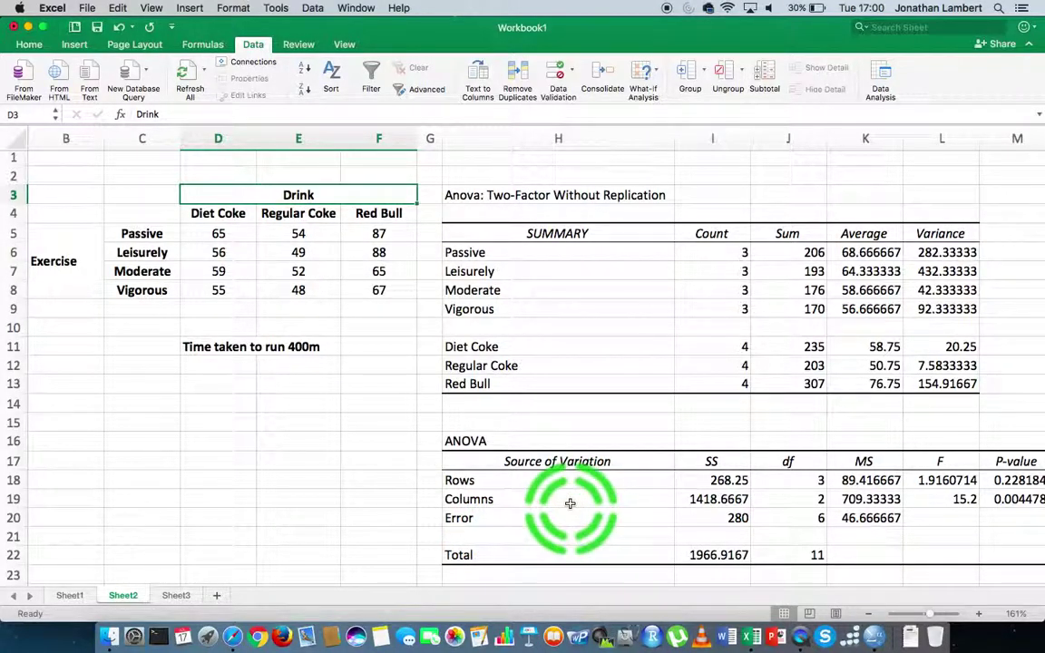
Step: Recheck the Rows source of variation in the ANOVA table against the Exercise label in the data table
{"action": "scroll", "coordinate": [570, 503], "scroll_direction": "right", "scroll_amount": 3}
{"action": "scroll", "coordinate": [570, 503], "scroll_direction": "down", "scroll_amount": 1}
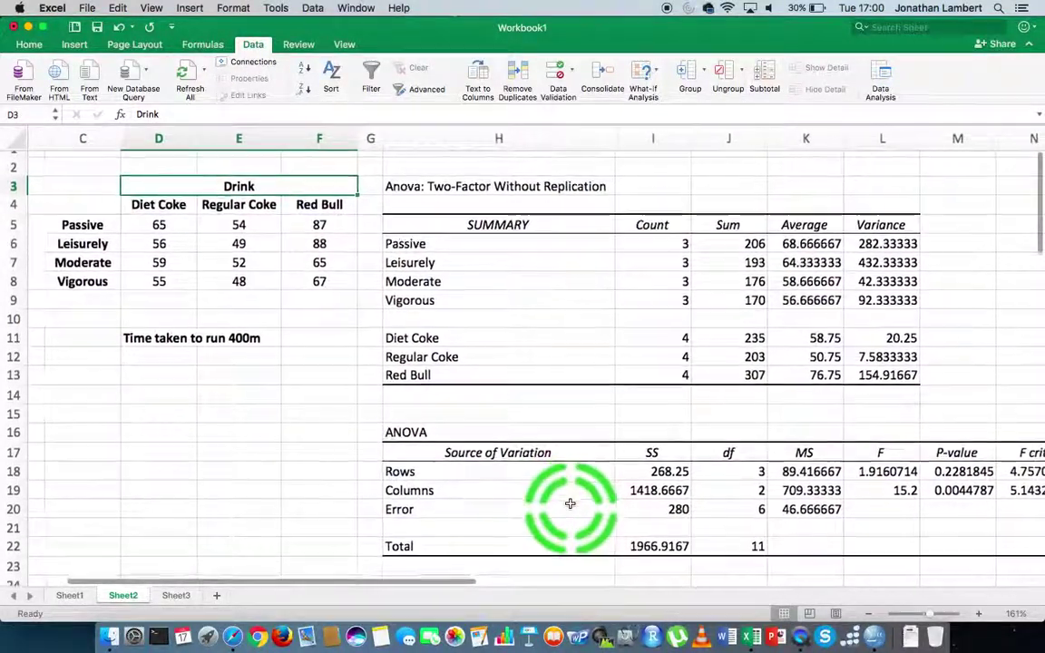
{"action": "scroll", "coordinate": [570, 503], "scroll_direction": "up", "scroll_amount": 1}
{"action": "scroll", "coordinate": [570, 504], "scroll_direction": "left", "scroll_amount": 1}
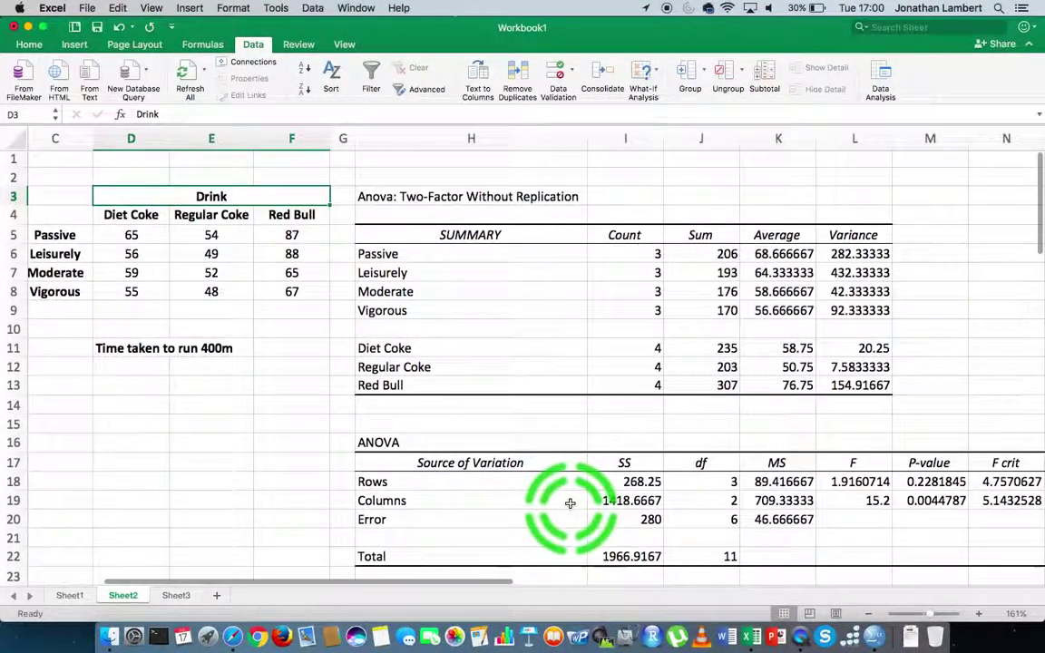
{"action": "left_click", "coordinate": [405, 485]}
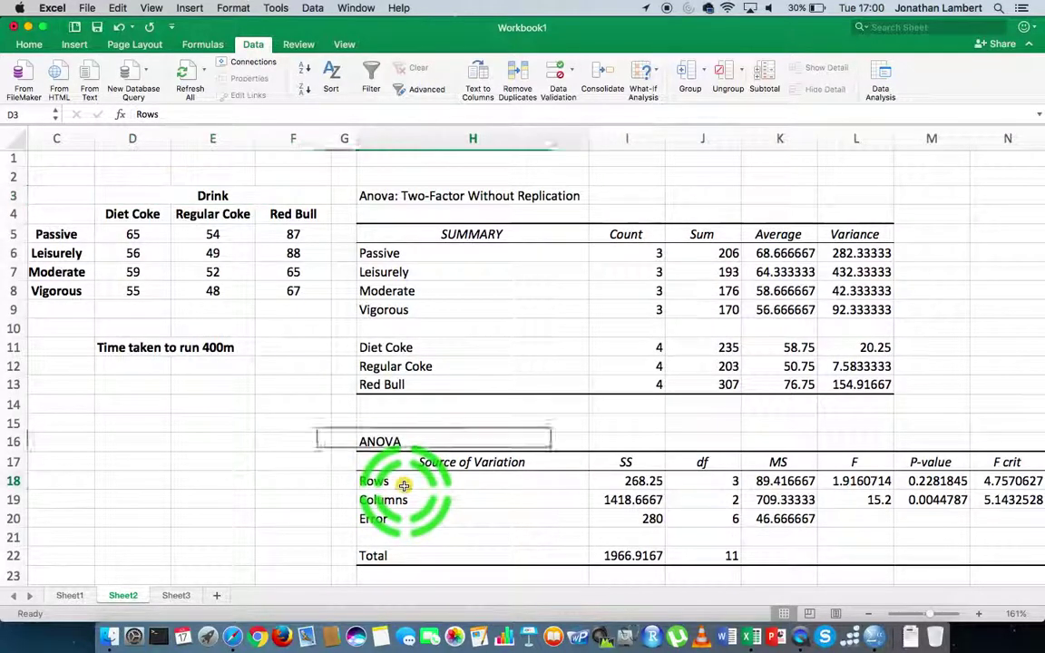
{"action": "scroll", "coordinate": [62, 245], "scroll_direction": "left", "scroll_amount": 2}
{"action": "left_click", "coordinate": [61, 245]}
{"action": "scroll", "coordinate": [426, 458], "scroll_direction": "right", "scroll_amount": 2}
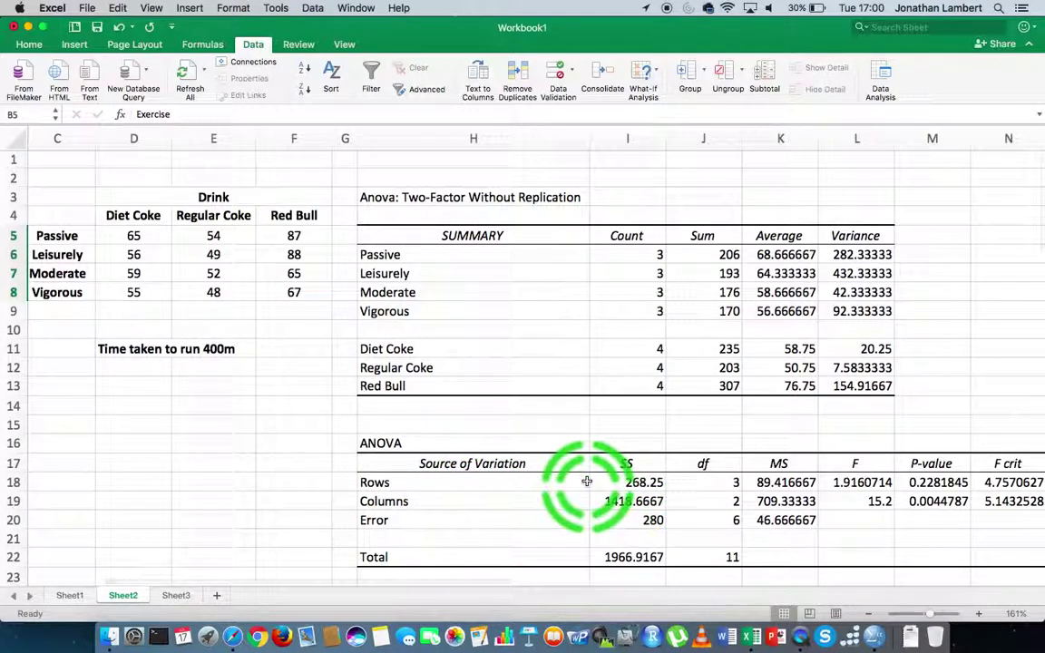
Step: Read the SS, df, MS, F and P-value of the ANOVA Rows source and relate them to the Passive and Leisurely groups
{"action": "left_click_drag", "start_coordinate": [618, 484], "coordinate": [703, 486]}
{"action": "left_click", "coordinate": [780, 484]}
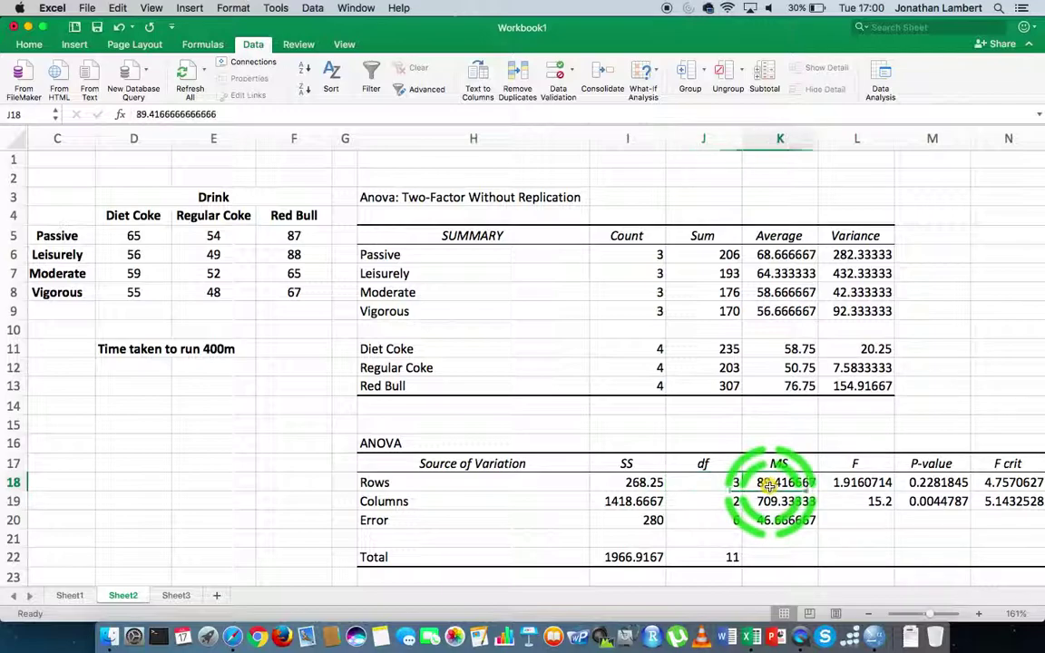
{"action": "left_click", "coordinate": [862, 484]}
{"action": "scroll", "coordinate": [849, 485], "scroll_direction": "right", "scroll_amount": 2}
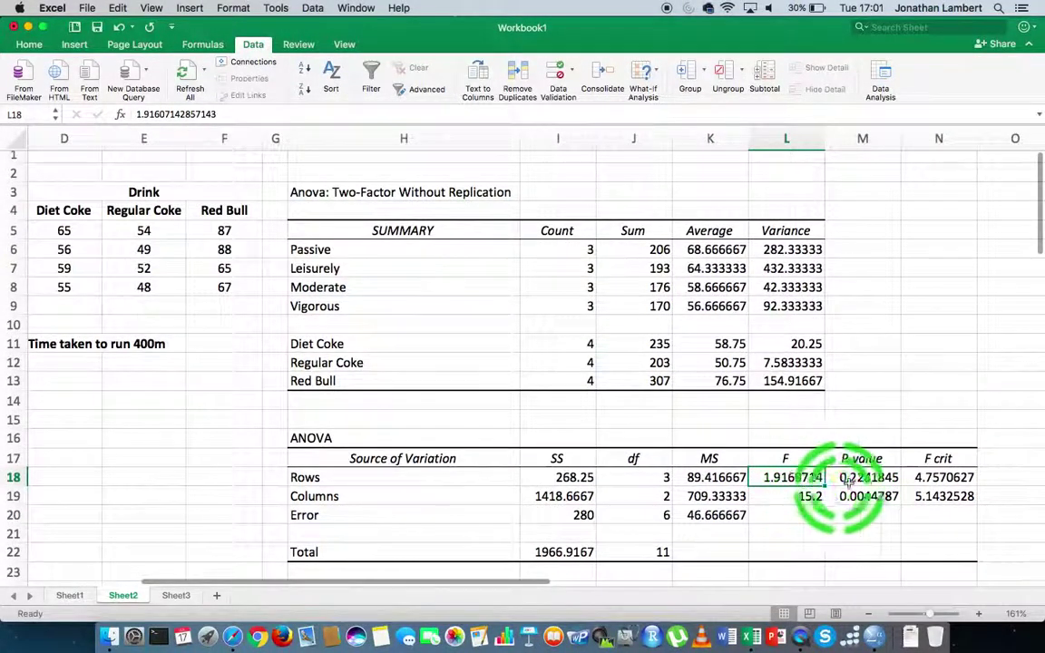
{"action": "left_click", "coordinate": [869, 478]}
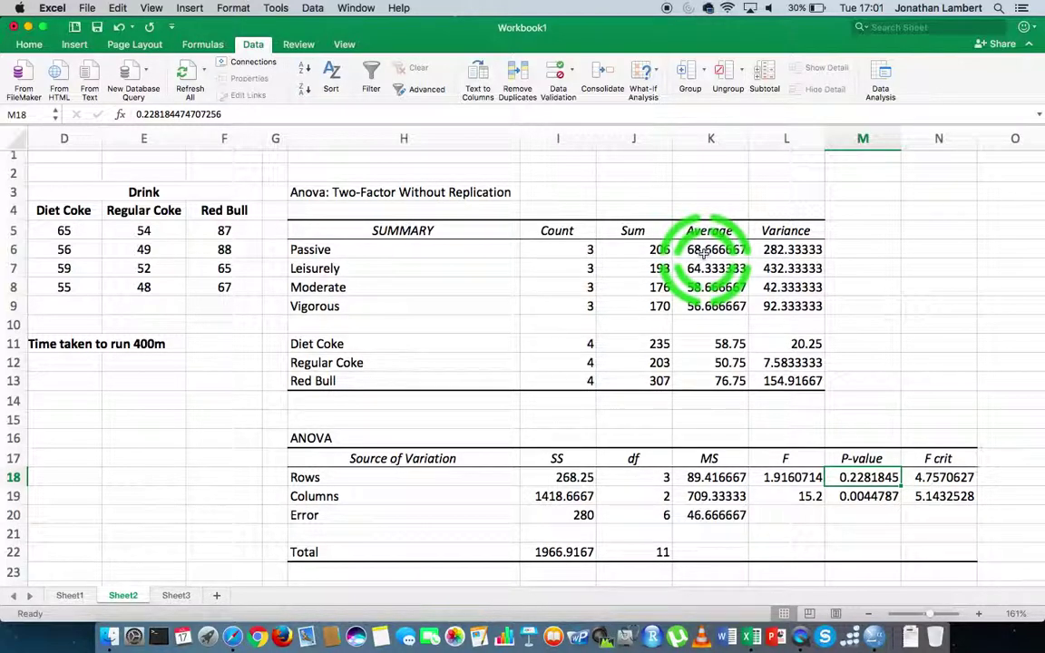
{"action": "left_click", "coordinate": [389, 251]}
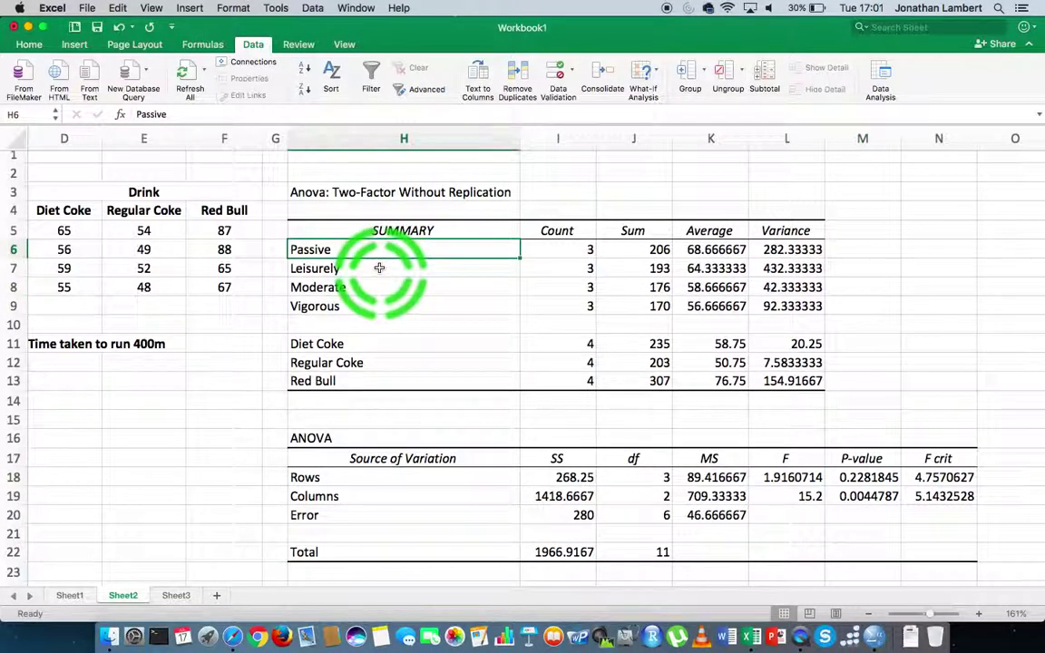
{"action": "left_click", "coordinate": [379, 267]}
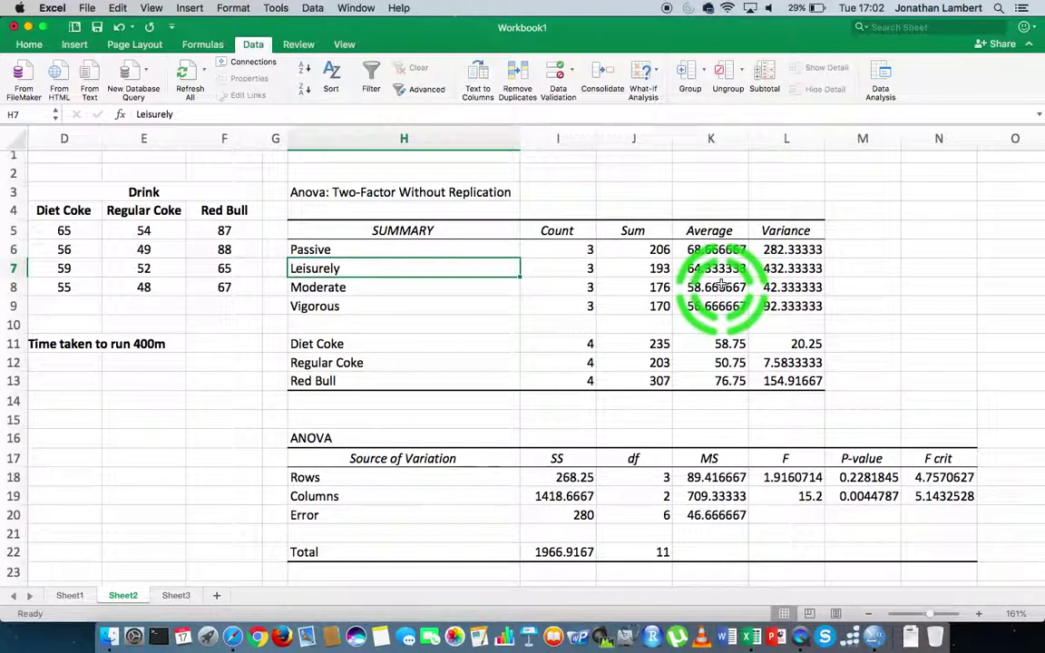
Step: Relate the ANOVA Rows source to the Exercise factor in the data table and check the Rows P-value
{"action": "left_click", "coordinate": [334, 478]}
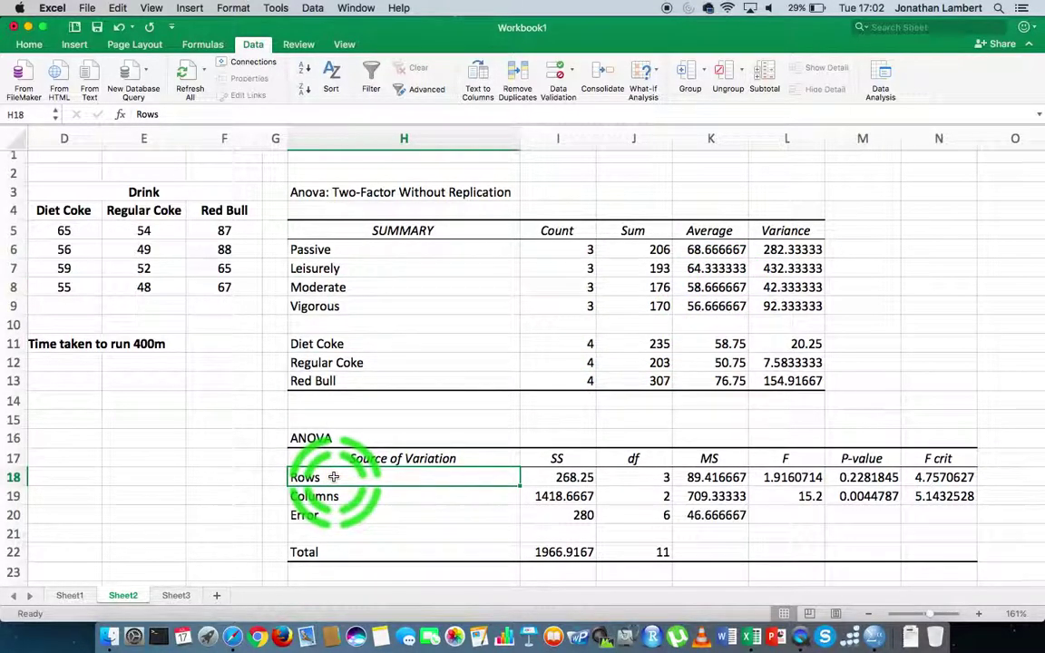
{"action": "scroll", "coordinate": [322, 478], "scroll_direction": "left", "scroll_amount": 5}
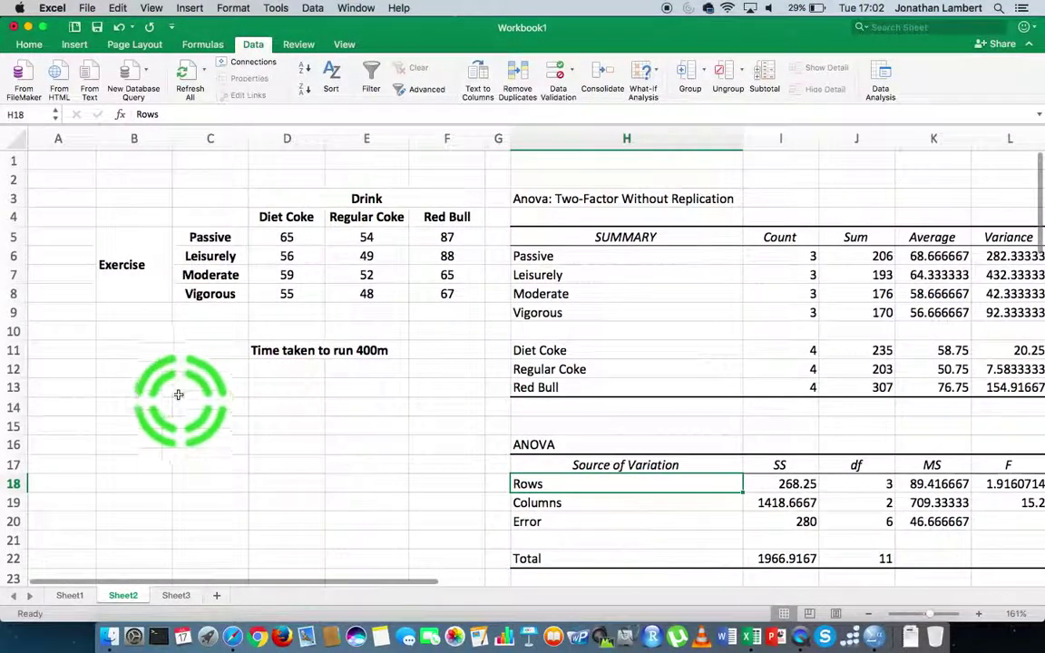
{"action": "left_click", "coordinate": [121, 264]}
{"action": "left_click_drag", "start_coordinate": [514, 449], "coordinate": [581, 481]}
{"action": "scroll", "coordinate": [581, 481], "scroll_direction": "right", "scroll_amount": 5}
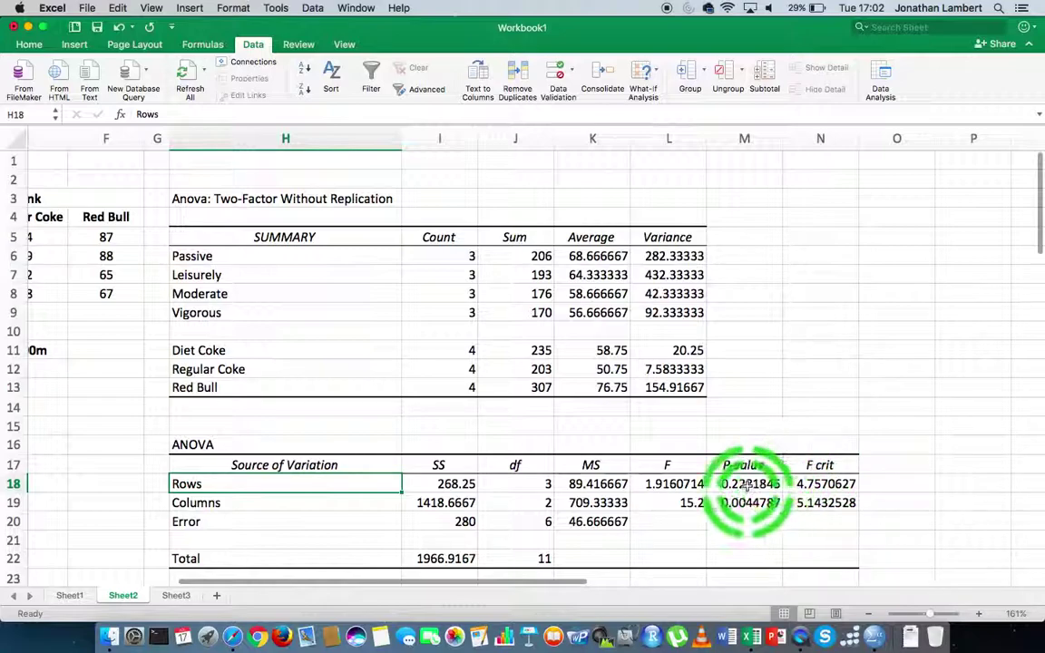
{"action": "left_click", "coordinate": [746, 487]}
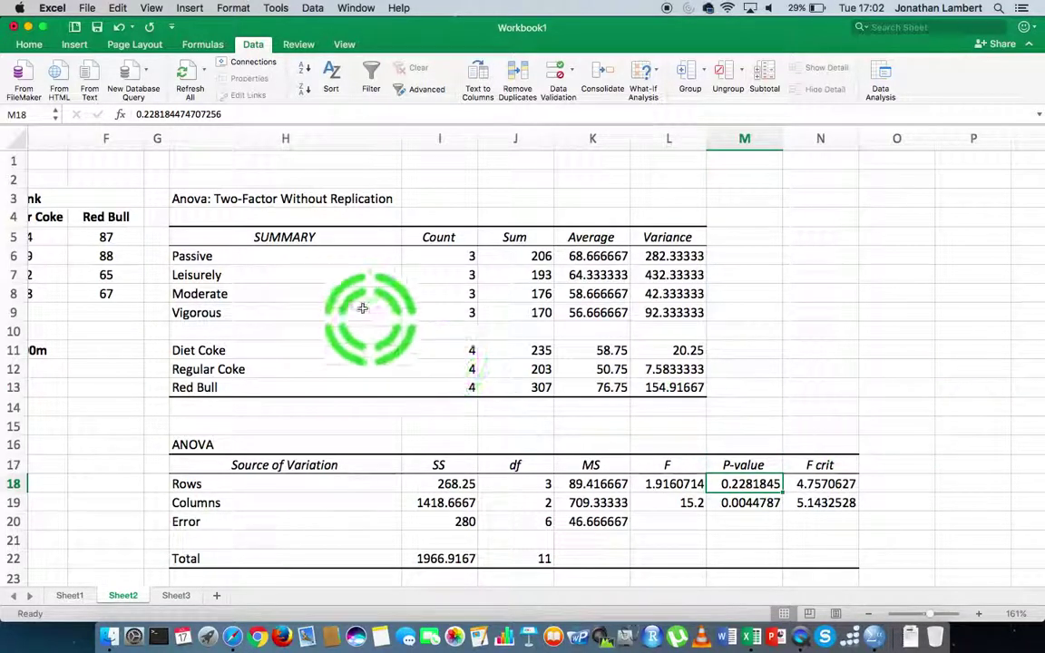
Step: Compare the Passive and Vigorous average times in the summary against the P-value of the Rows source
{"action": "scroll", "coordinate": [346, 302], "scroll_direction": "left", "scroll_amount": 3}
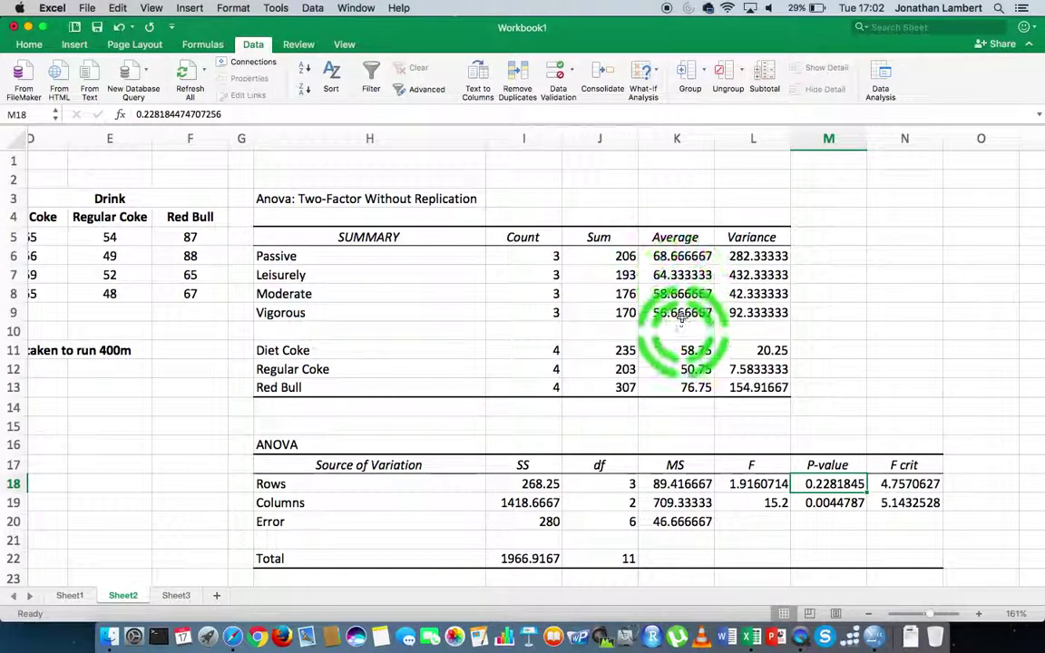
{"action": "left_click", "coordinate": [675, 257]}
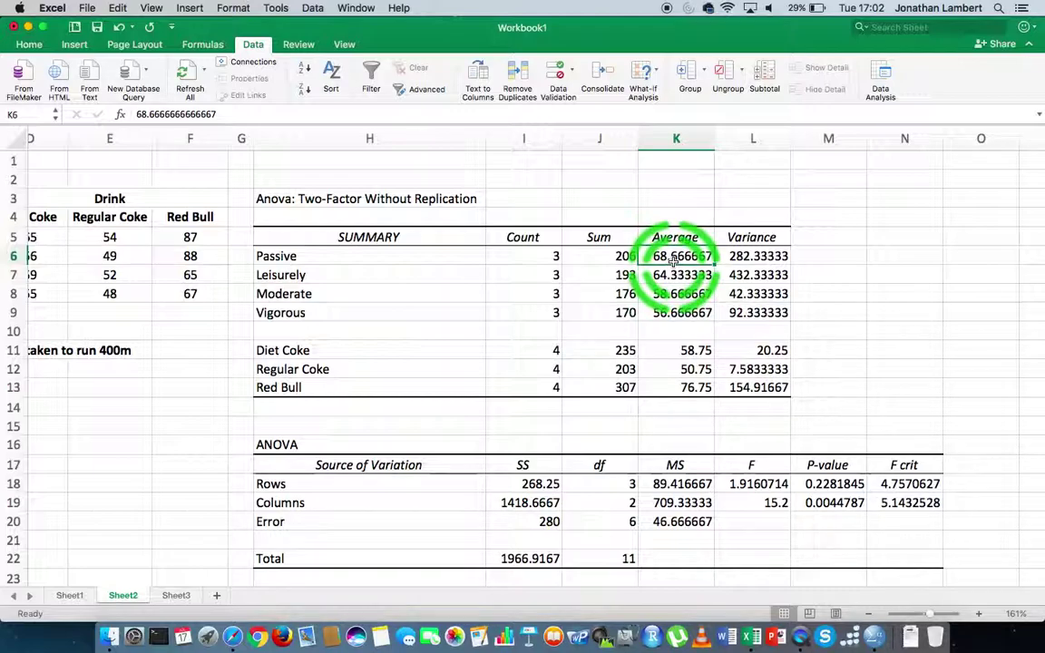
{"action": "left_click", "coordinate": [675, 313]}
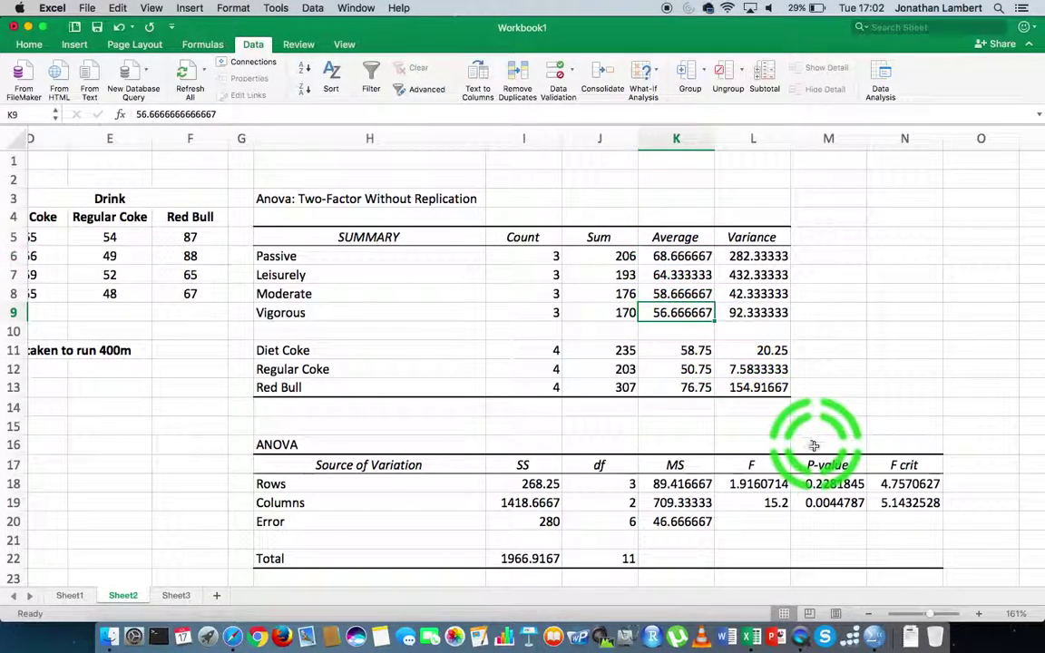
{"action": "left_click", "coordinate": [830, 484]}
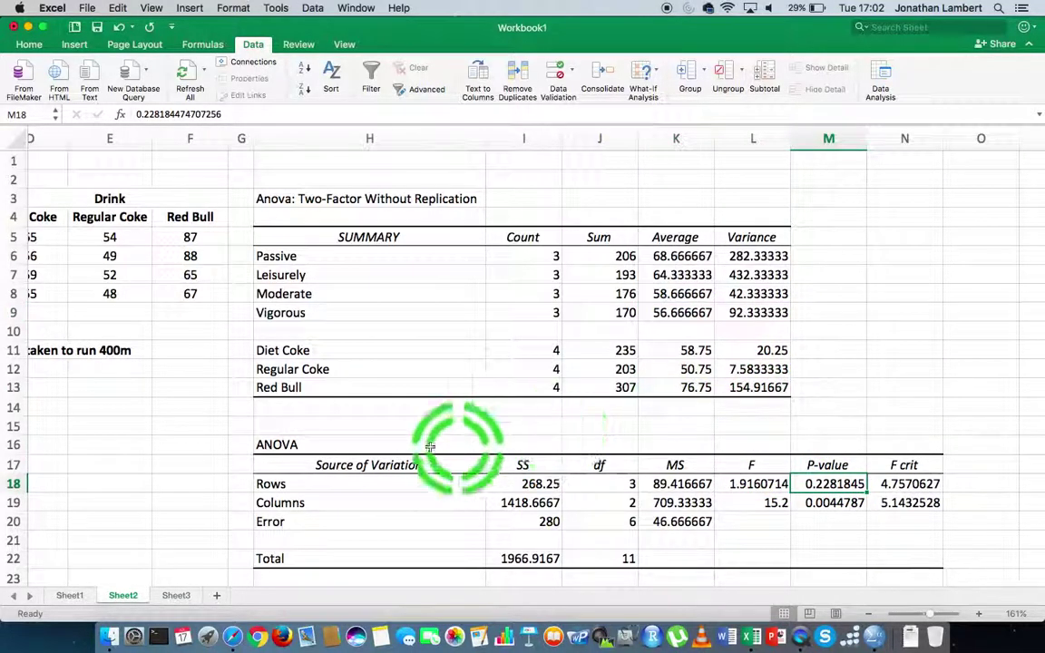
Step: Match the ANOVA Columns source to the Drink factor and its Diet Coke, Regular Coke and Red Bull levels
{"action": "left_click", "coordinate": [293, 502]}
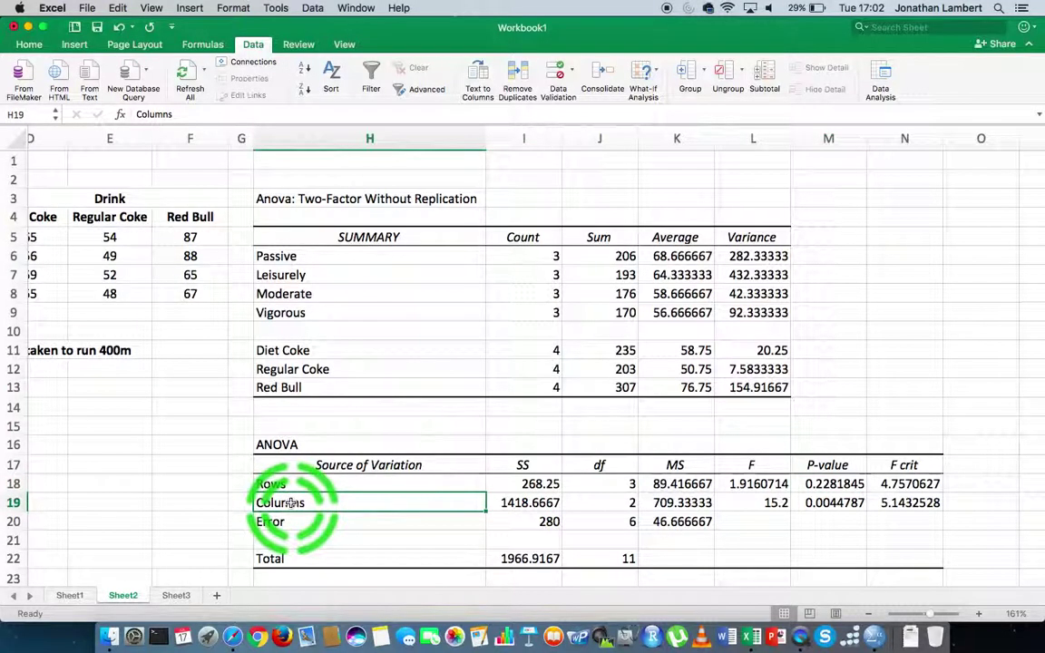
{"action": "scroll", "coordinate": [293, 503], "scroll_direction": "left", "scroll_amount": 3}
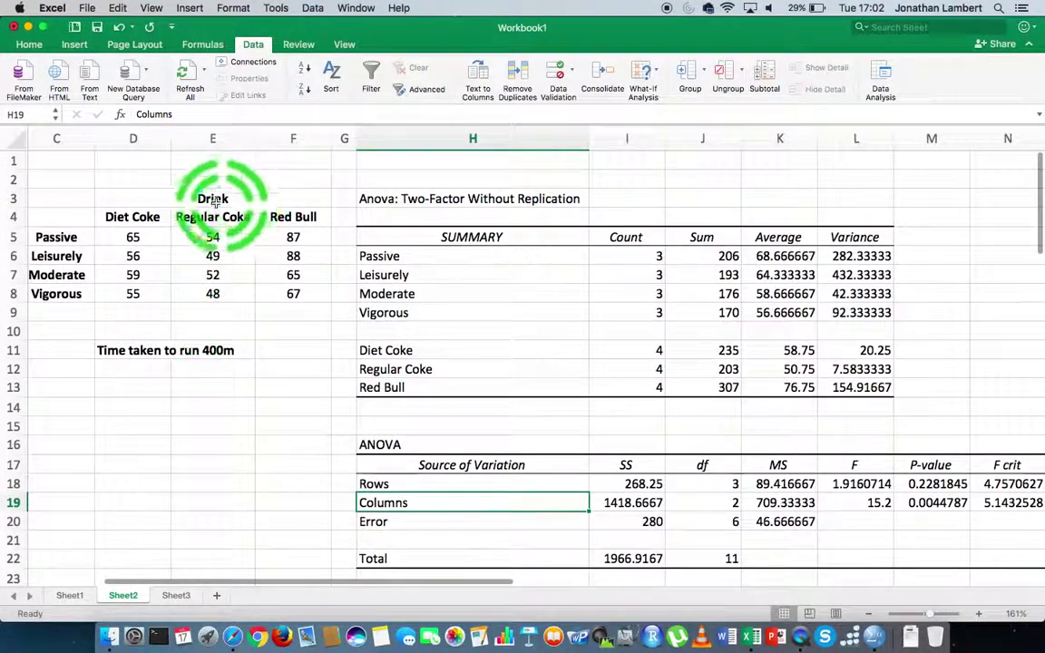
{"action": "left_click", "coordinate": [213, 202]}
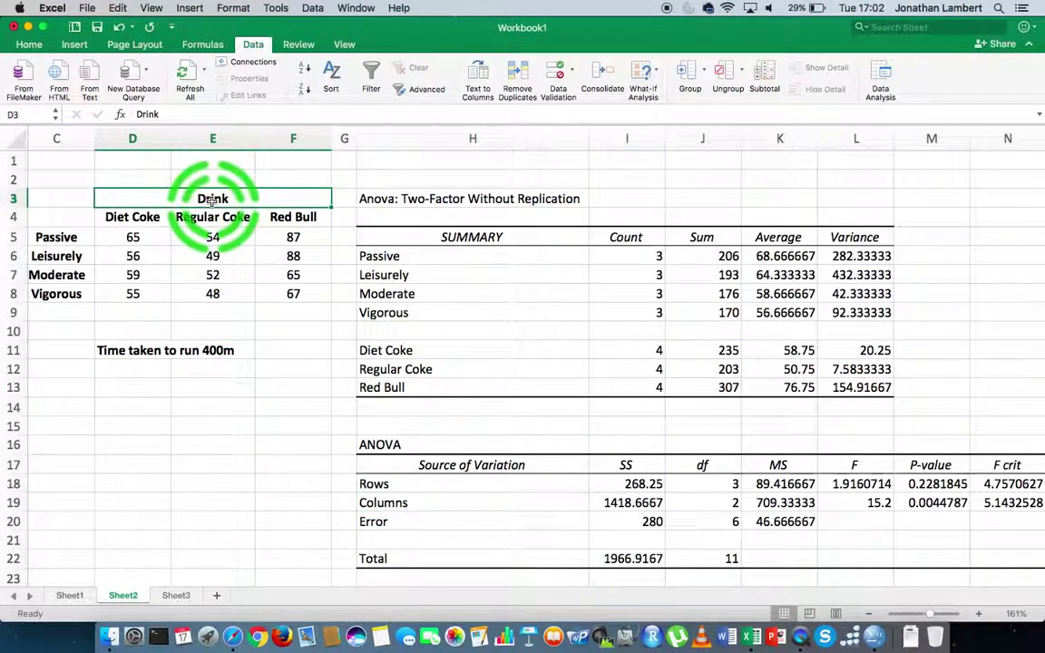
{"action": "left_click", "coordinate": [135, 217]}
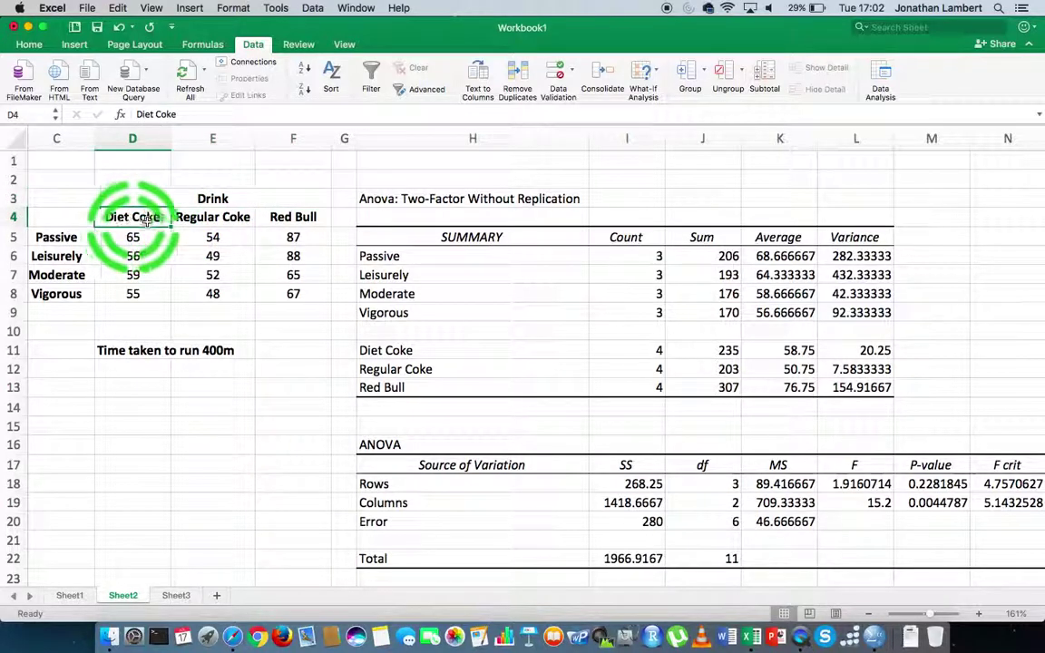
{"action": "left_click", "coordinate": [212, 218]}
{"action": "left_click", "coordinate": [278, 221]}
Step: Check the P-value of the Columns source in the ANOVA table
{"action": "left_click", "coordinate": [400, 504]}
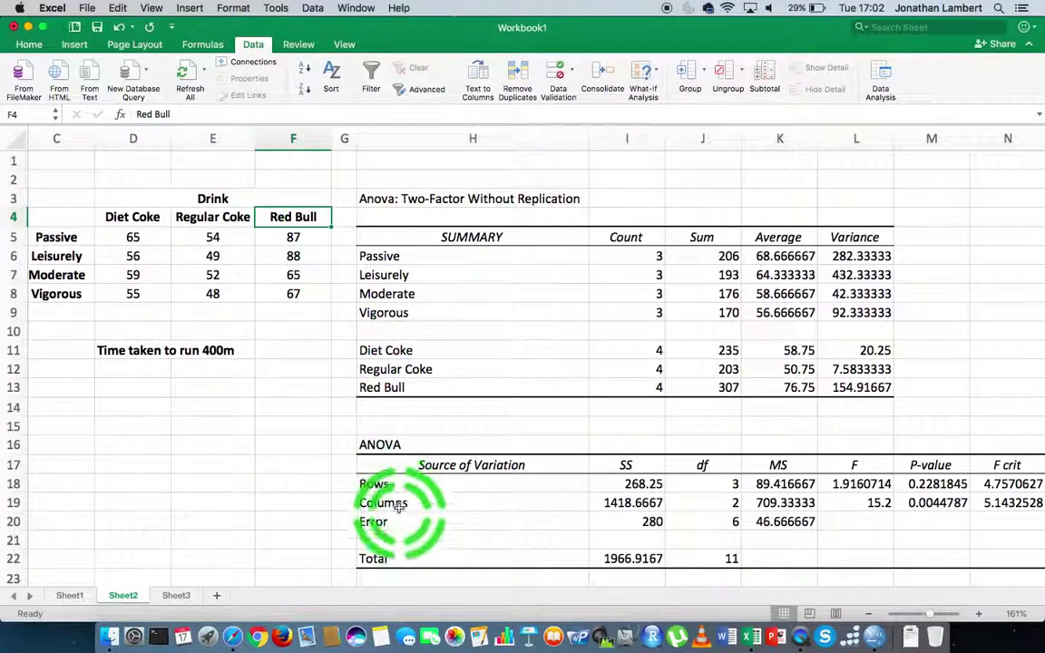
{"action": "scroll", "coordinate": [408, 472], "scroll_direction": "right", "scroll_amount": 3}
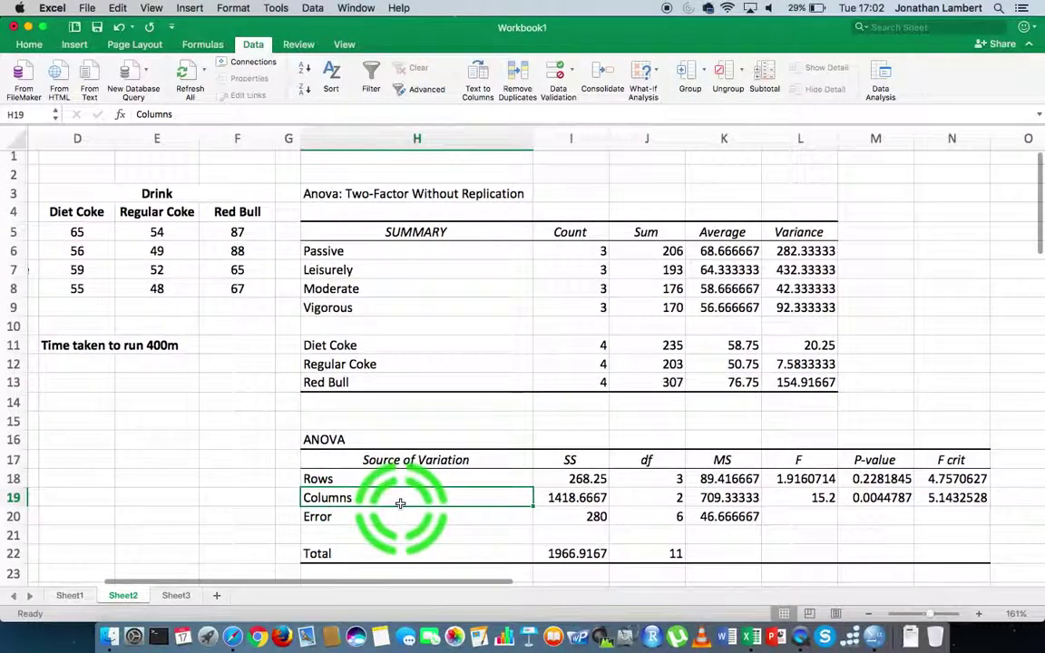
{"action": "left_click", "coordinate": [856, 499]}
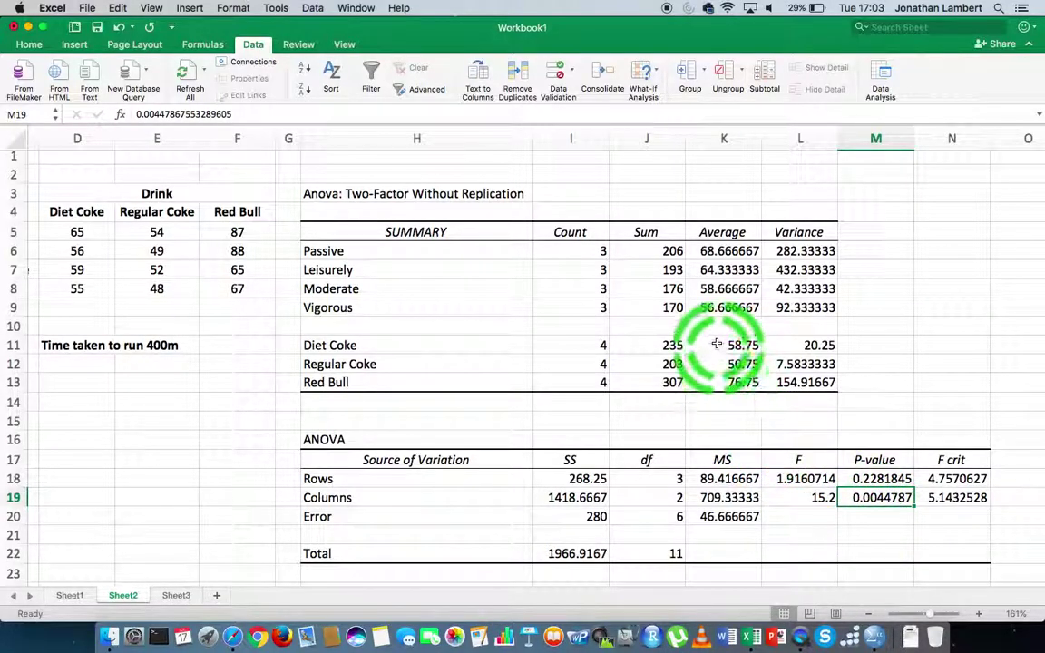
Step: Review the Diet Coke, Regular Coke and Red Bull groups in the summary as pairs that may differ
{"action": "left_click", "coordinate": [373, 345]}
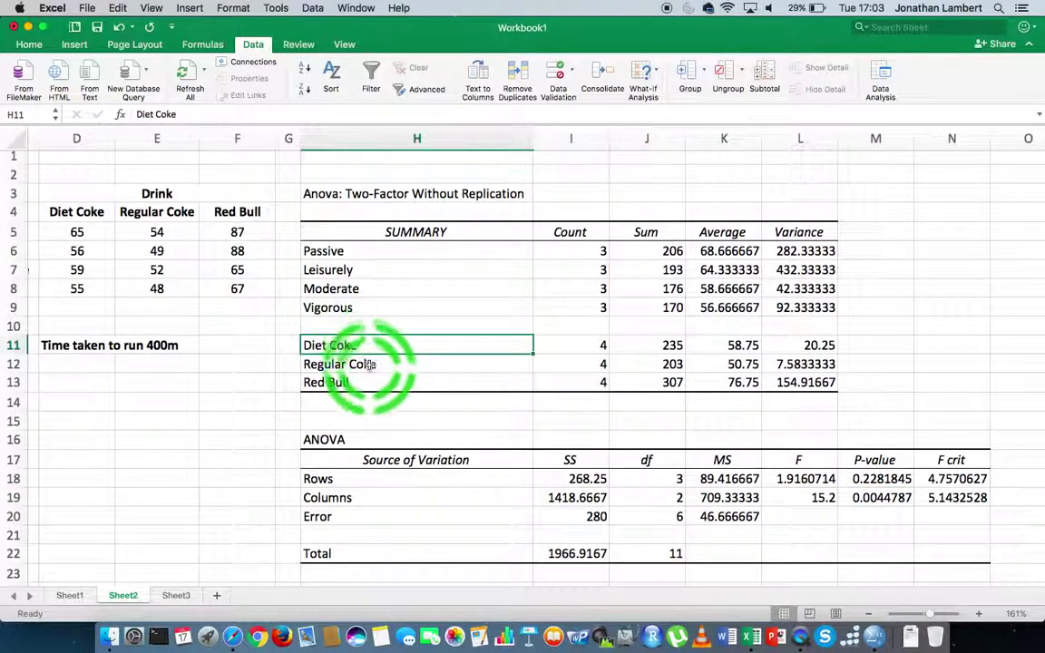
{"action": "left_click", "coordinate": [373, 364]}
{"action": "left_click", "coordinate": [369, 345]}
{"action": "left_click", "coordinate": [357, 384]}
{"action": "left_click", "coordinate": [341, 364]}
{"action": "left_click", "coordinate": [356, 382]}
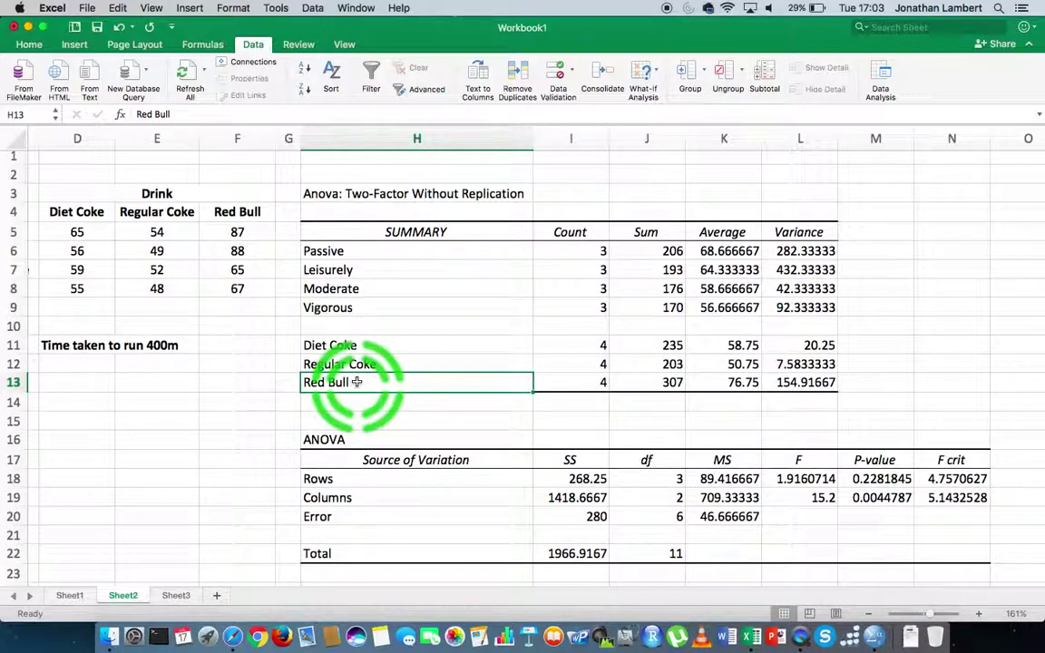
Step: Compare the summary averages of Diet Coke, Red Bull and Regular Coke, relating Red Bull to Regular Coke
{"action": "left_click", "coordinate": [740, 346]}
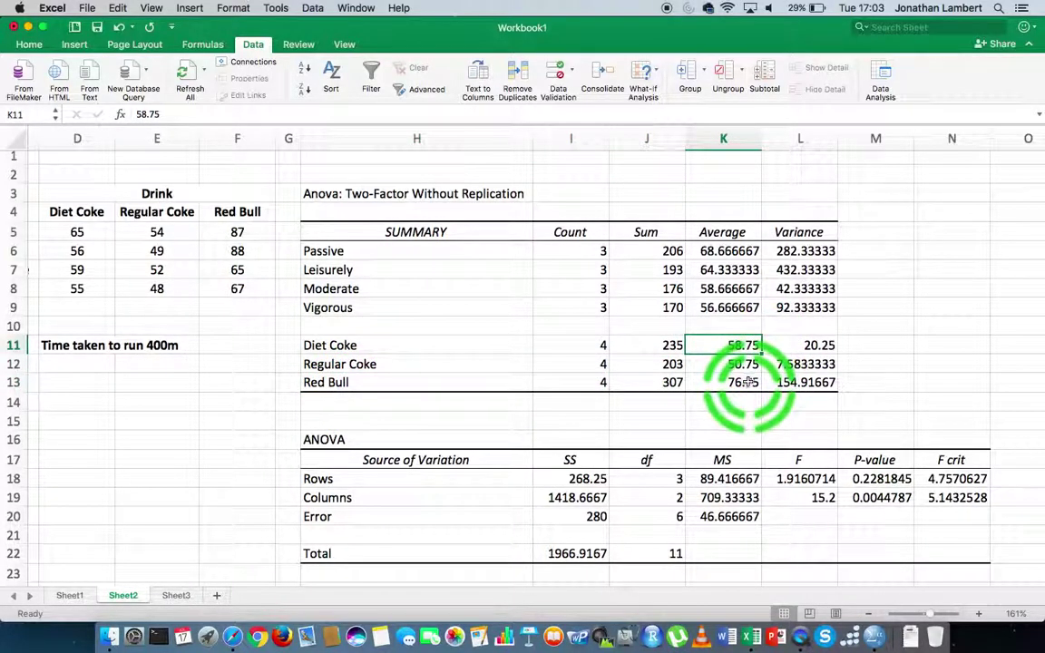
{"action": "left_click", "coordinate": [744, 383]}
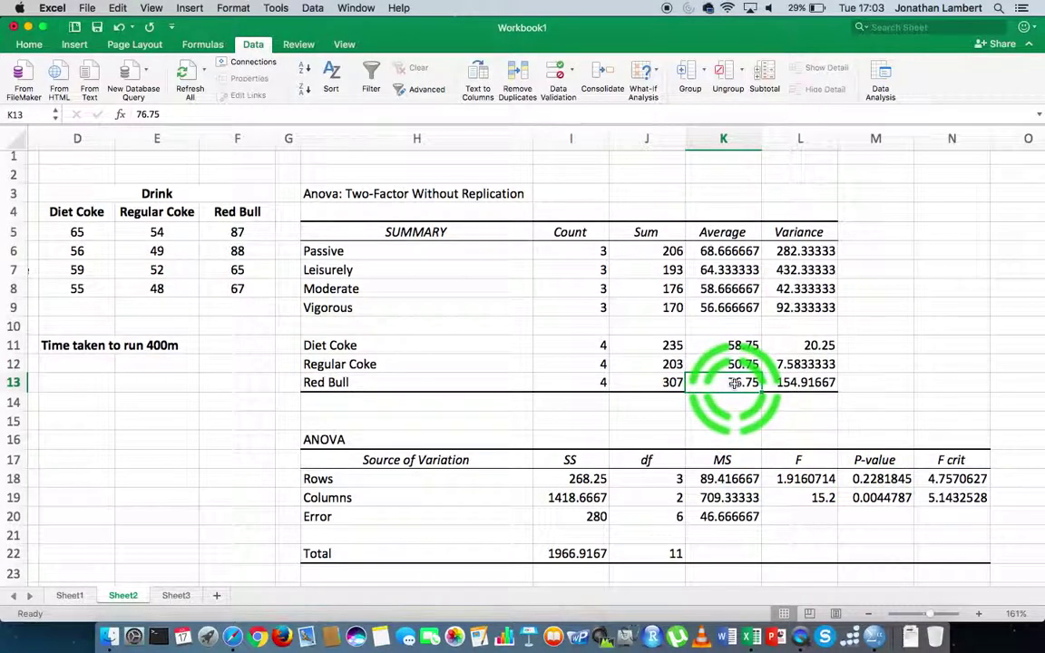
{"action": "left_click", "coordinate": [731, 365]}
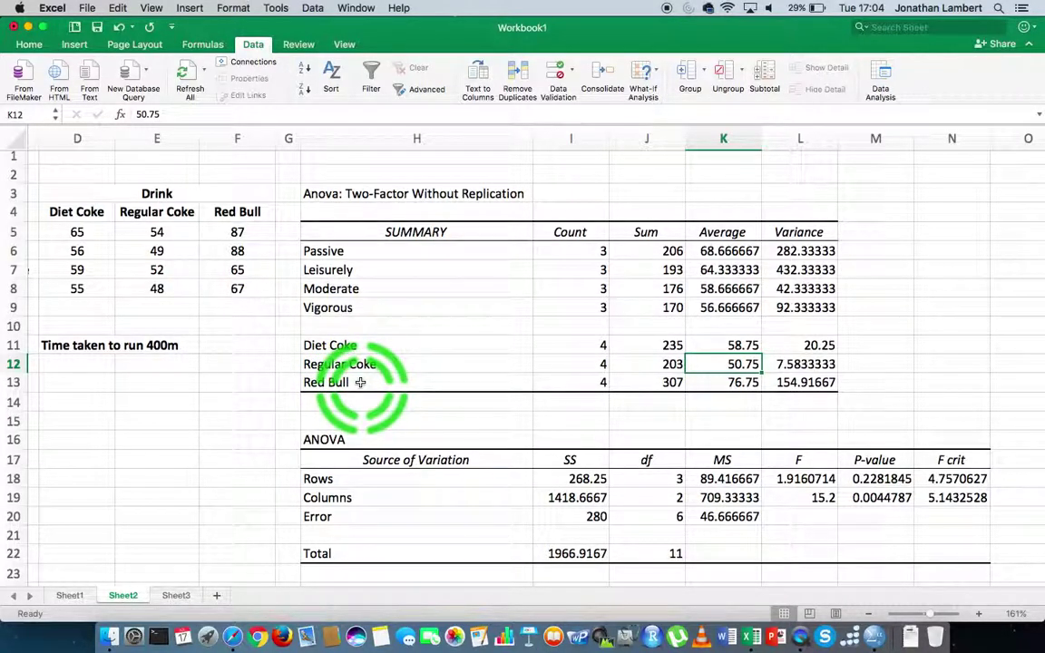
{"action": "left_click", "coordinate": [360, 382]}
{"action": "left_click", "coordinate": [362, 363]}
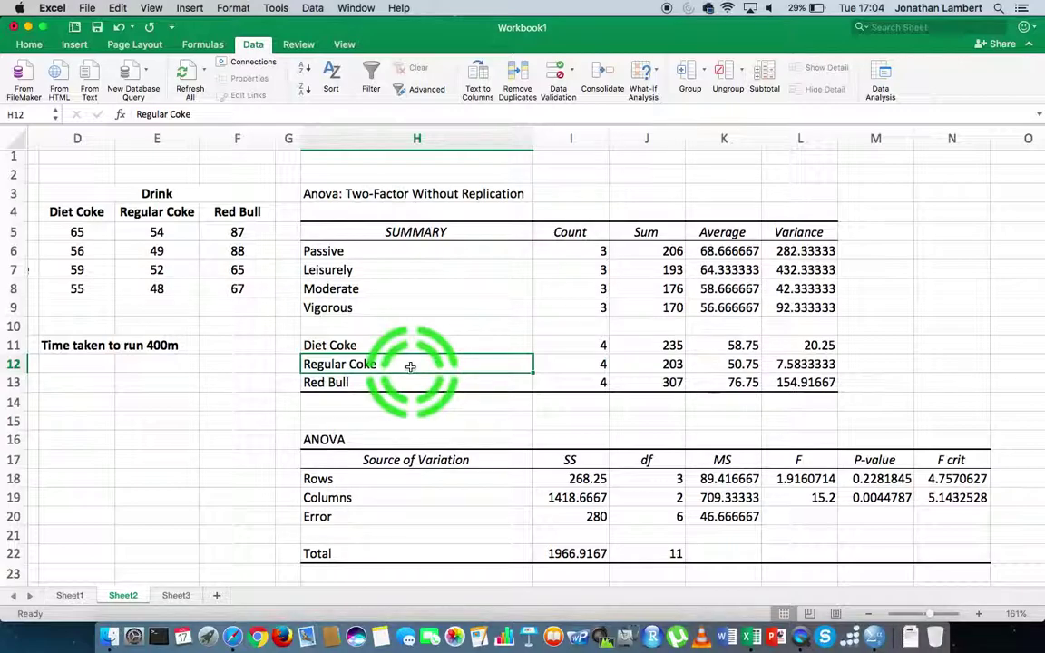
Step: Examine the data table's observation for the Passive exercise and Diet Coke combination
{"action": "scroll", "coordinate": [410, 366], "scroll_direction": "left", "scroll_amount": 5}
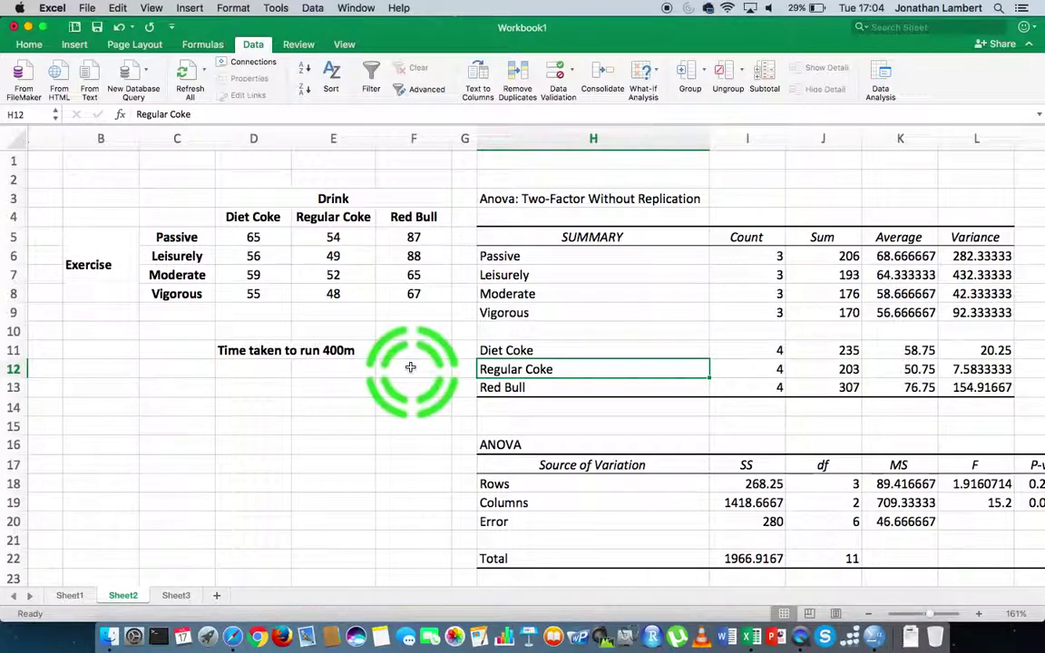
{"action": "left_click", "coordinate": [257, 236]}
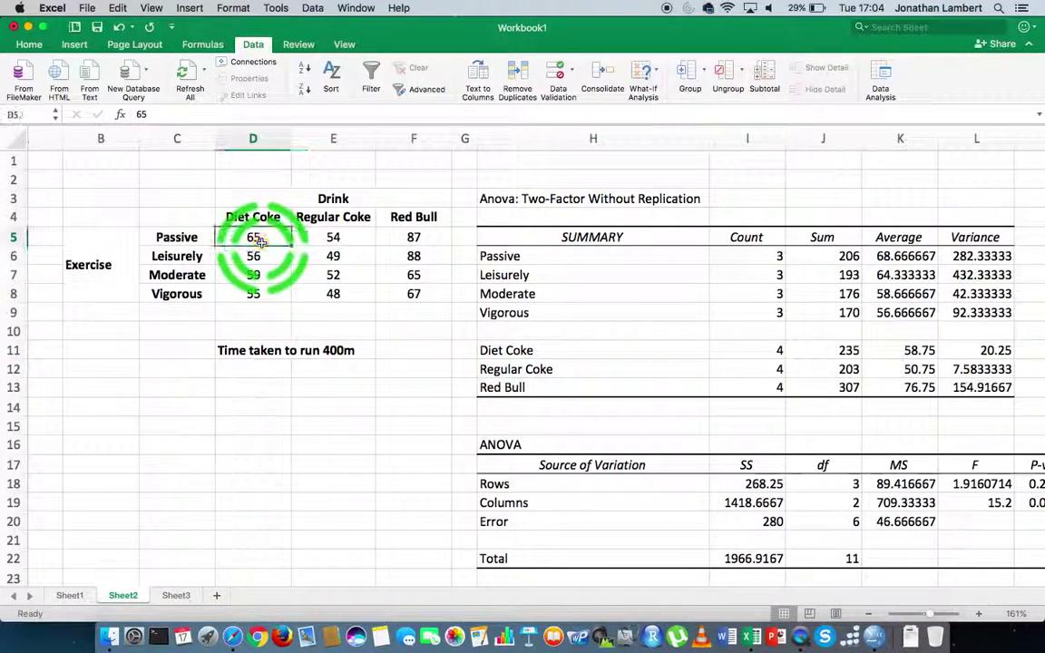
{"action": "left_click", "coordinate": [199, 241]}
{"action": "left_click", "coordinate": [249, 226]}
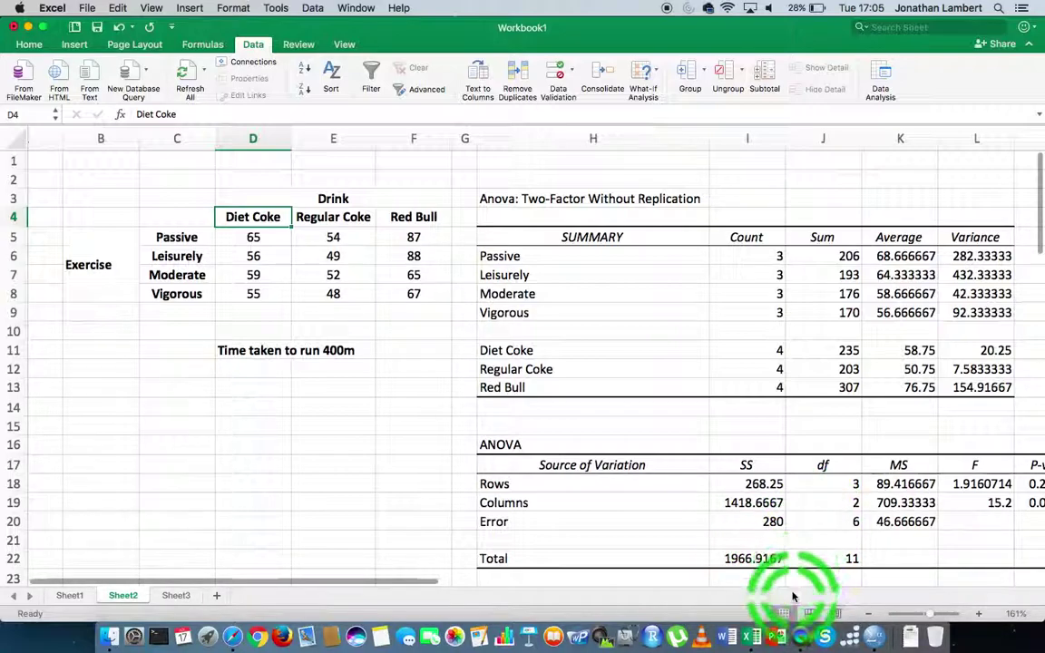
{"action": "right_click", "coordinate": [803, 640]}
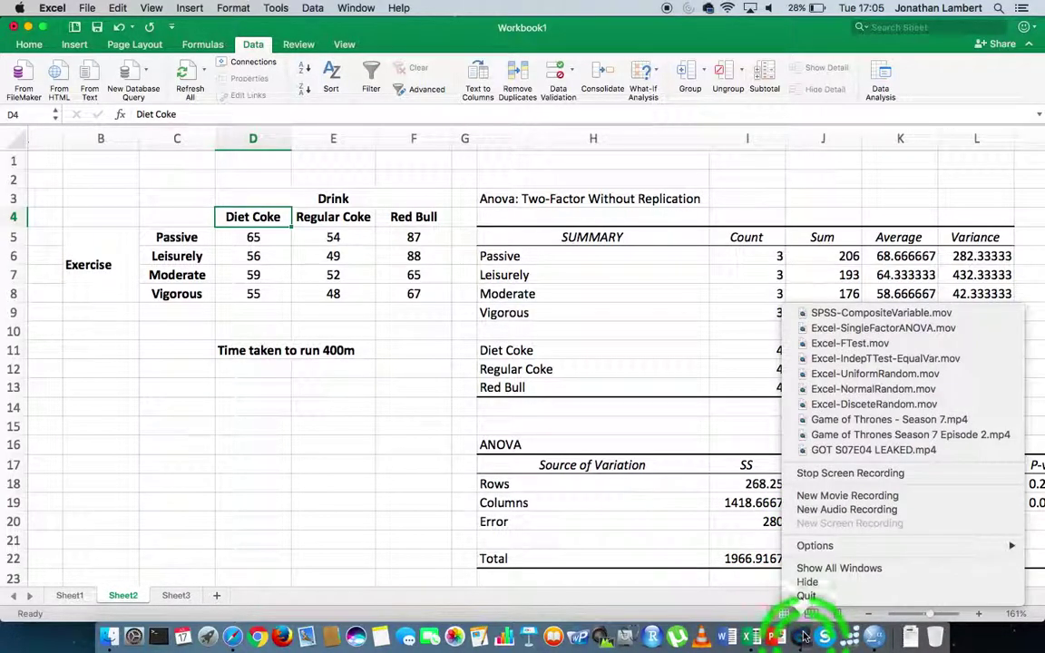